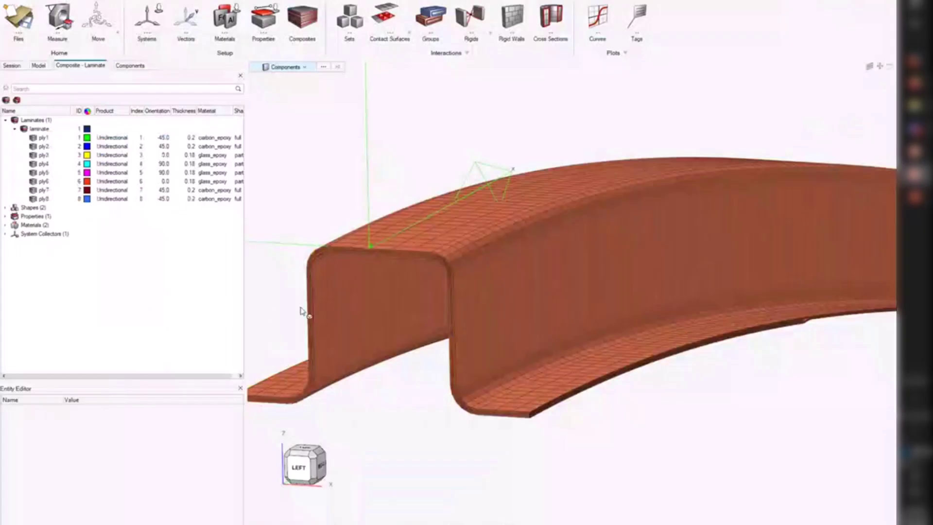
{"action": "scroll", "coordinate": [303, 310], "scroll_direction": "down", "scroll_amount": 1}
{"action": "middle_click_drag", "start_coordinate": [304, 308], "coordinate": [373, 317]}
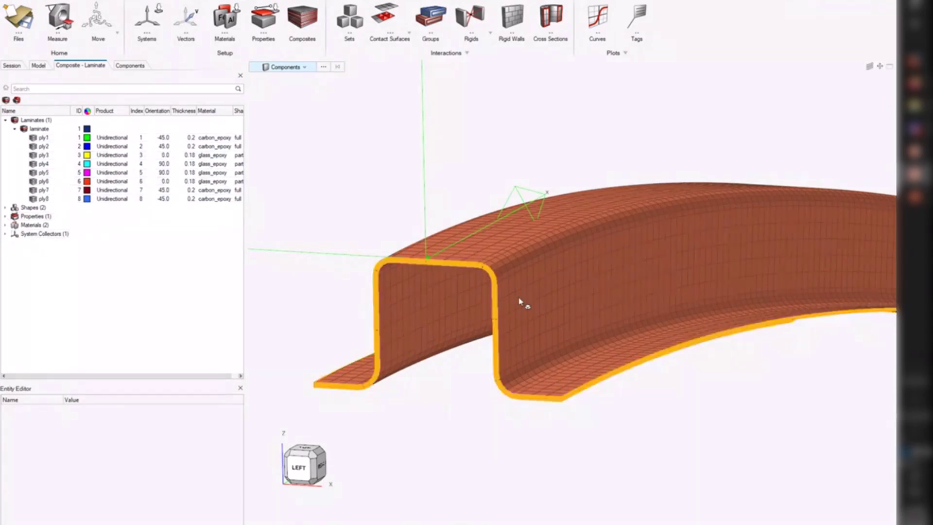
{"action": "left_click_drag", "start_coordinate": [522, 304], "coordinate": [454, 318], "text": "ctrl"}
{"action": "scroll", "coordinate": [454, 318], "scroll_direction": "up", "scroll_amount": 3}
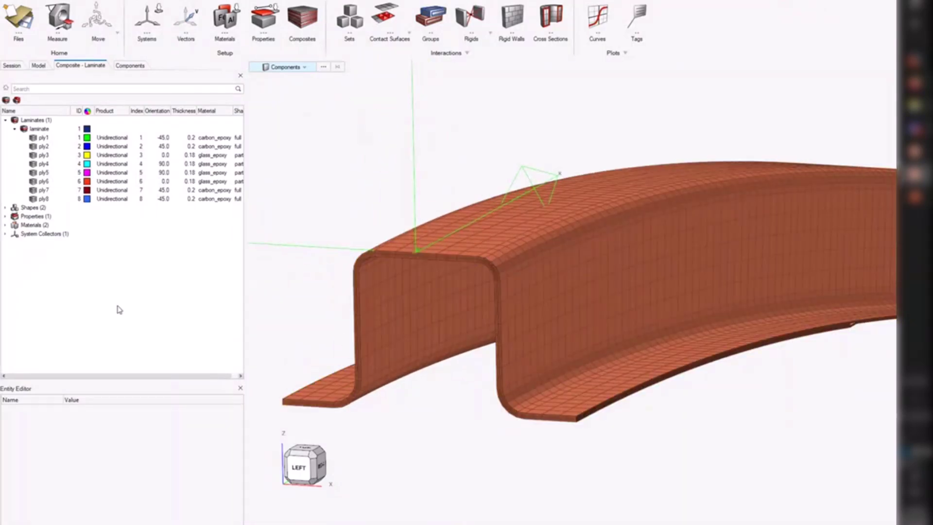
Step: Create a new ply9 with thickness 0.1 and carbon_epoxy material
{"action": "right_click", "coordinate": [59, 301]}
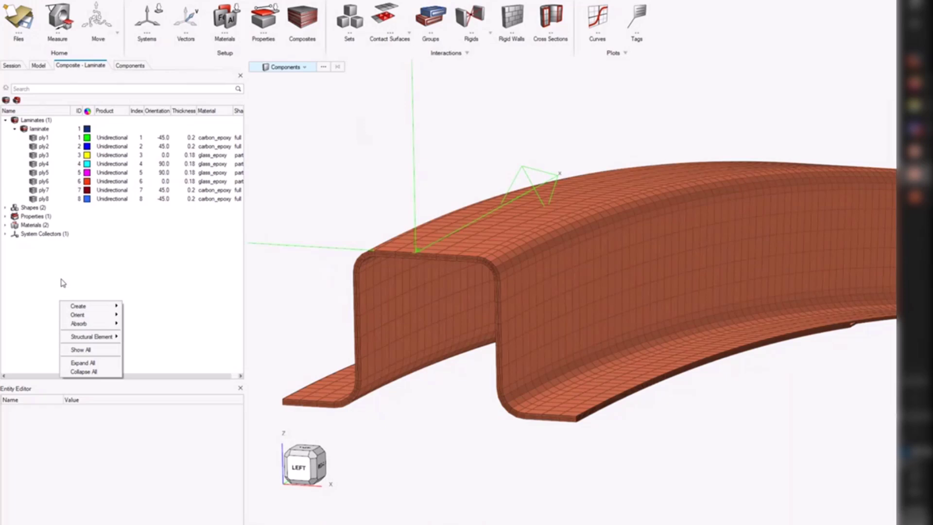
{"action": "left_click", "coordinate": [78, 306]}
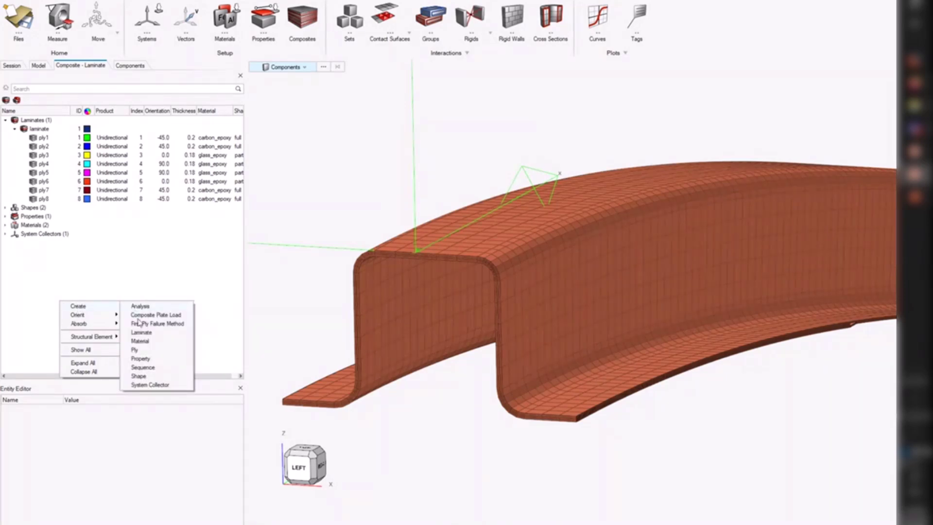
{"action": "left_click", "coordinate": [135, 349]}
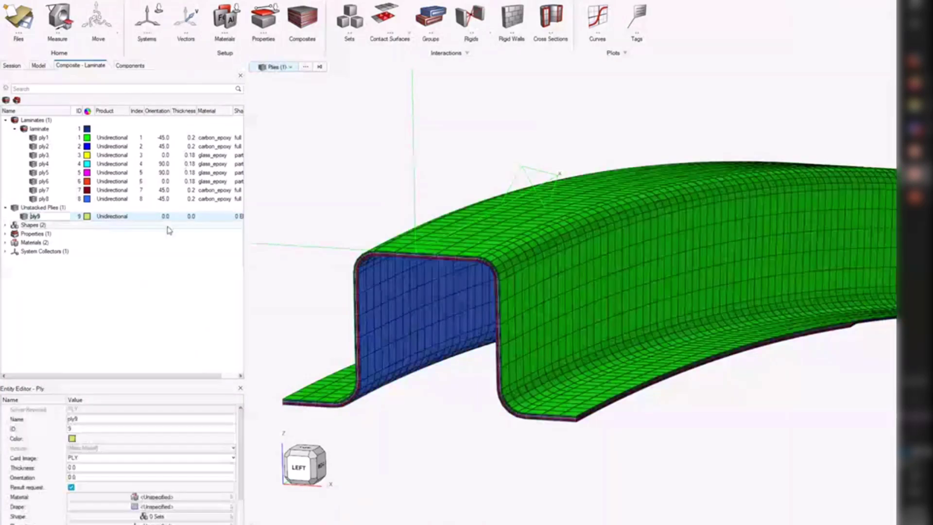
{"action": "left_click", "coordinate": [187, 216]}
{"action": "type", "text": "0.1"}
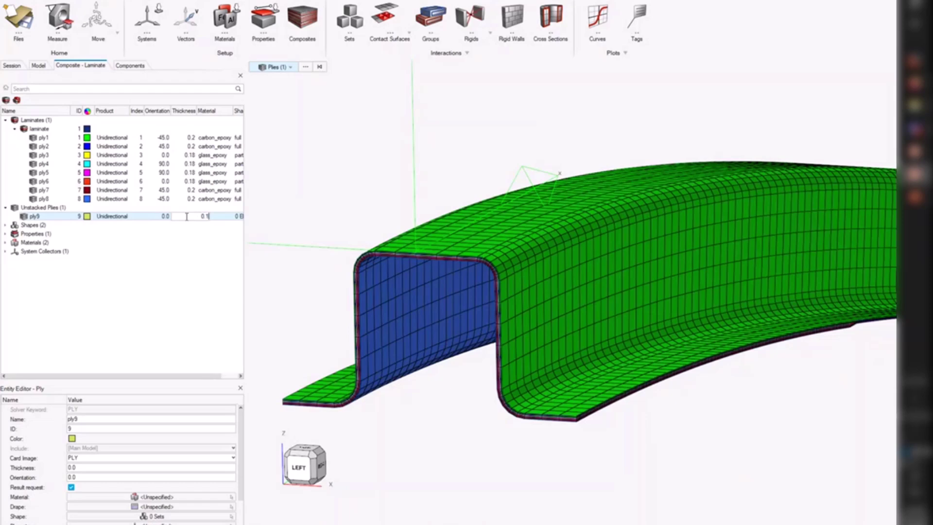
{"action": "left_click", "coordinate": [226, 220]}
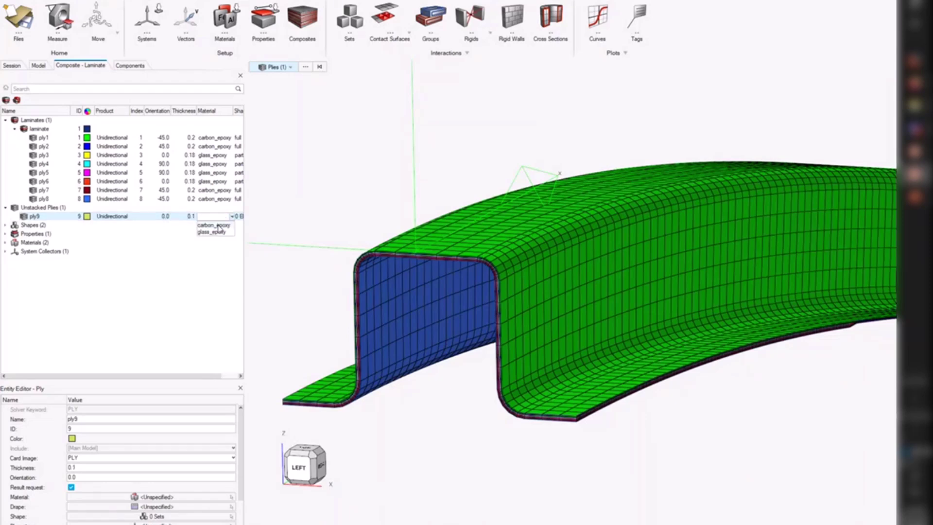
{"action": "left_click", "coordinate": [217, 226]}
Step: Start duplicating ply9 from its context menu
{"action": "right_click", "coordinate": [52, 220]}
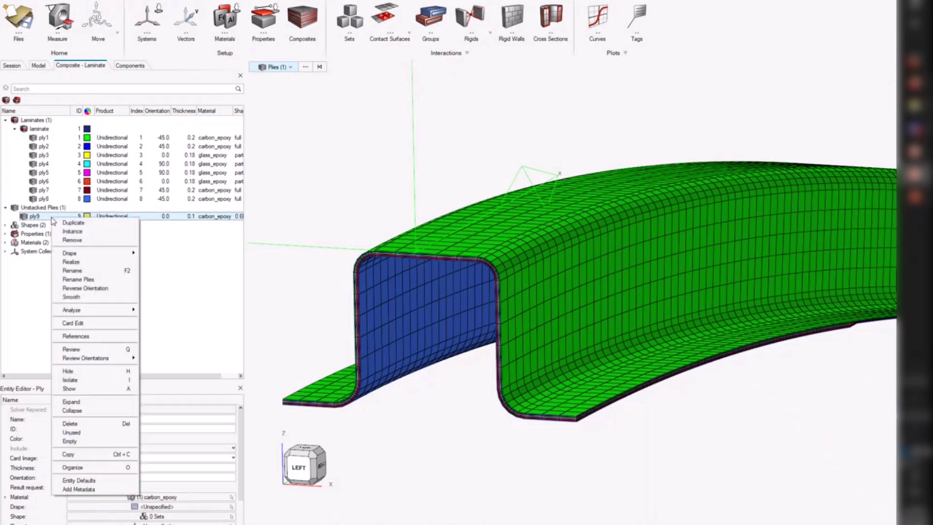
{"action": "mouse_move", "coordinate": [100, 311]}
{"action": "left_click", "coordinate": [74, 222]}
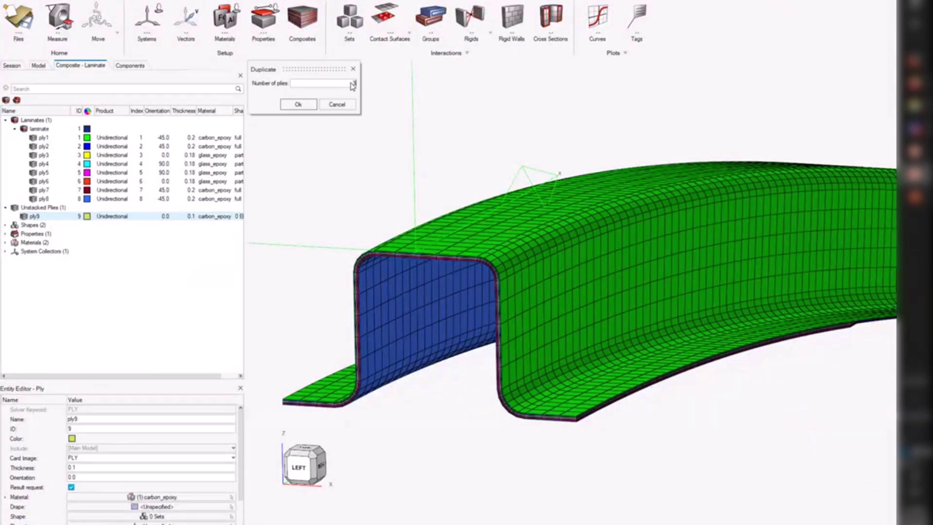
Step: Confirm three copies of ply9, then set orientations: ply9 -45, ply11 45, ply12 90 degrees
{"action": "left_click", "coordinate": [298, 104]}
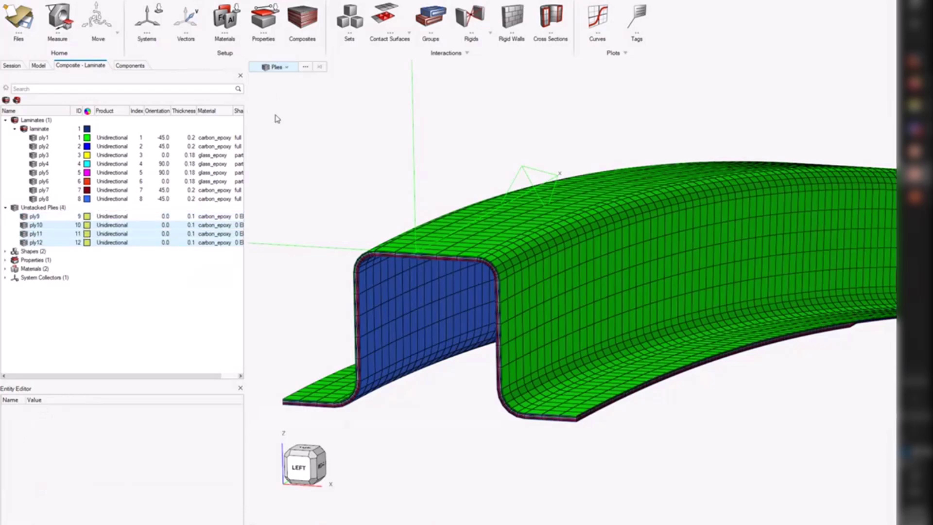
{"action": "double_click", "coordinate": [165, 216]}
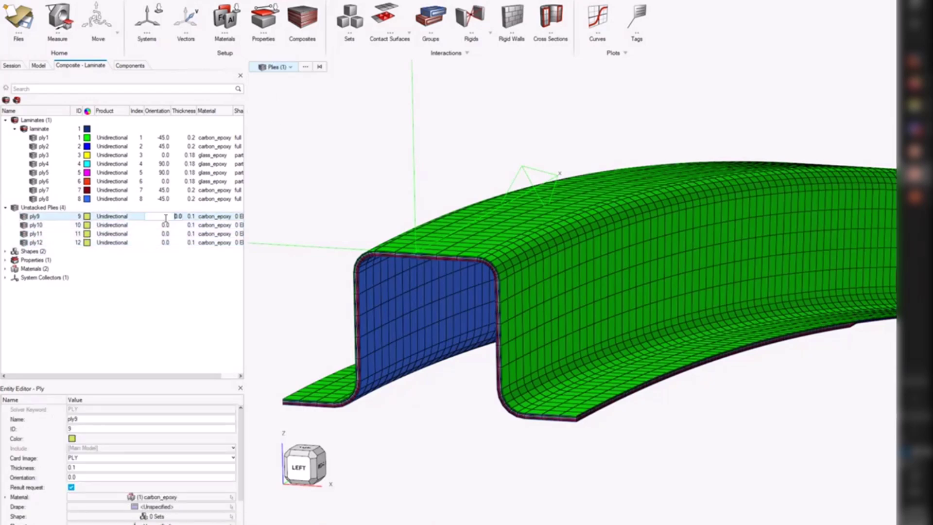
{"action": "key", "text": "BackSpace"}
{"action": "type", "text": "-45"}
{"action": "left_click", "coordinate": [164, 234]}
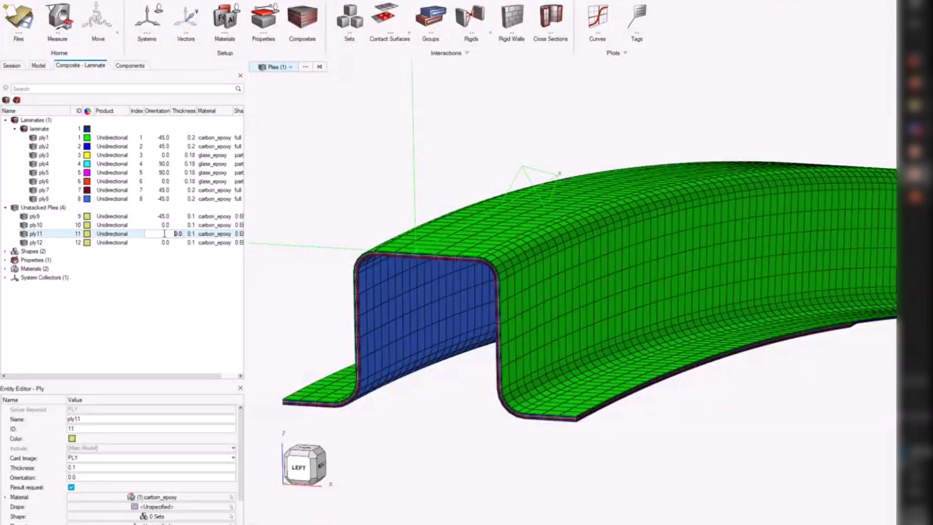
{"action": "type", "text": "45"}
{"action": "left_click", "coordinate": [161, 244]}
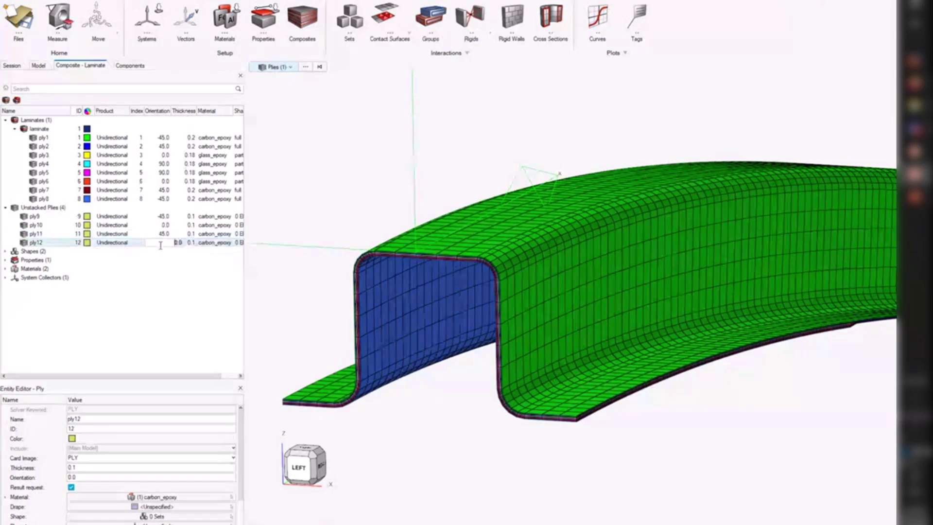
{"action": "type", "text": "90"}
{"action": "key", "text": "Return"}
Step: Create sequence1 and move ply9 through ply12 into it as indexes 1–4
{"action": "right_click", "coordinate": [83, 309]}
{"action": "mouse_move", "coordinate": [99, 315]}
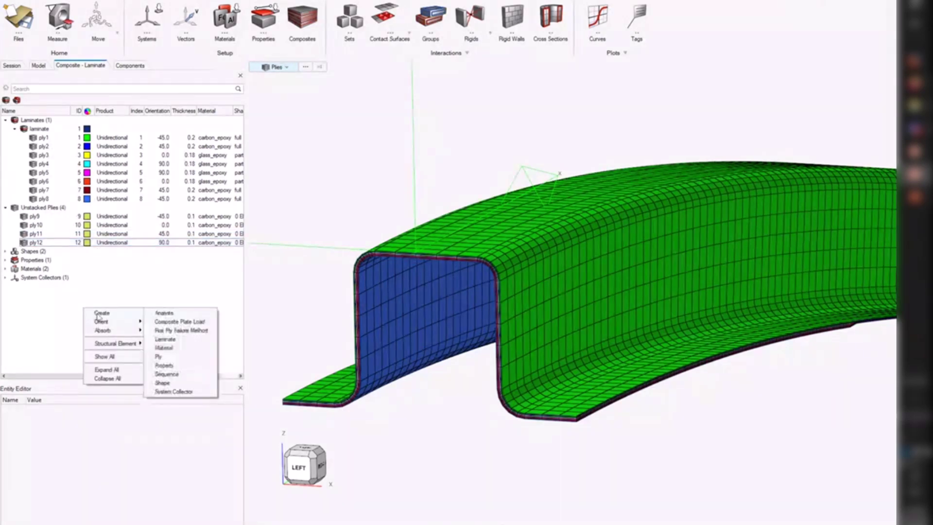
{"action": "left_click", "coordinate": [167, 374]}
{"action": "left_click", "coordinate": [44, 257]}
{"action": "left_click", "coordinate": [39, 239], "text": "shift"}
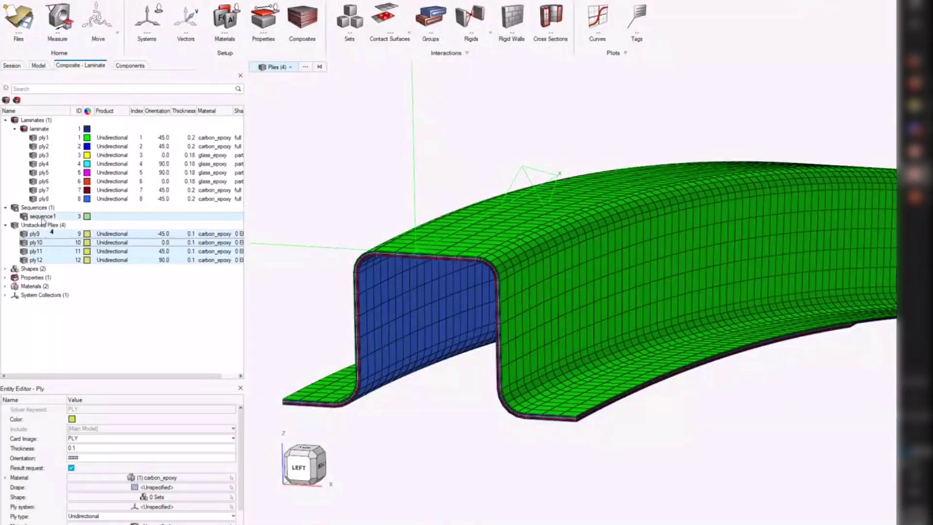
{"action": "left_click_drag", "start_coordinate": [40, 238], "coordinate": [39, 217]}
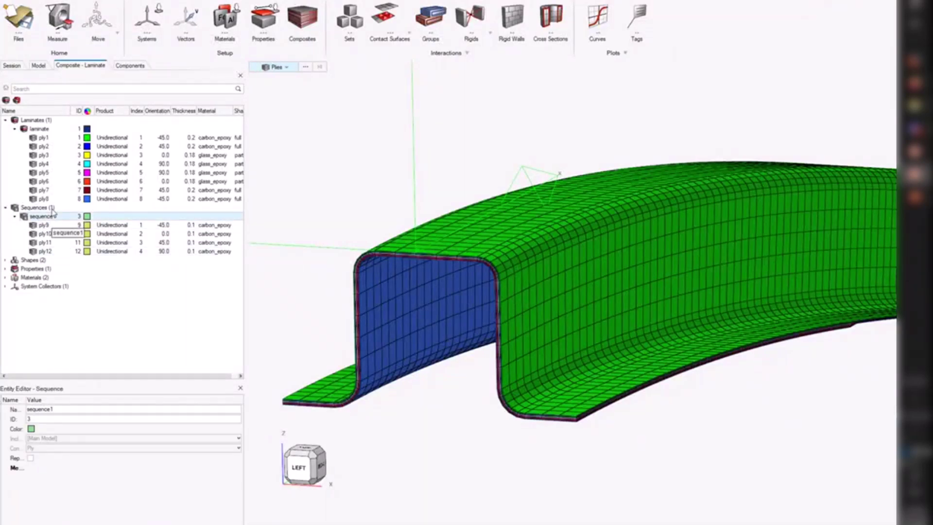
Step: Create laminate1 and drop sequence1 into it, producing linked sequence4 with plies ply13–ply16
{"action": "right_click", "coordinate": [32, 336]}
{"action": "mouse_move", "coordinate": [51, 341]}
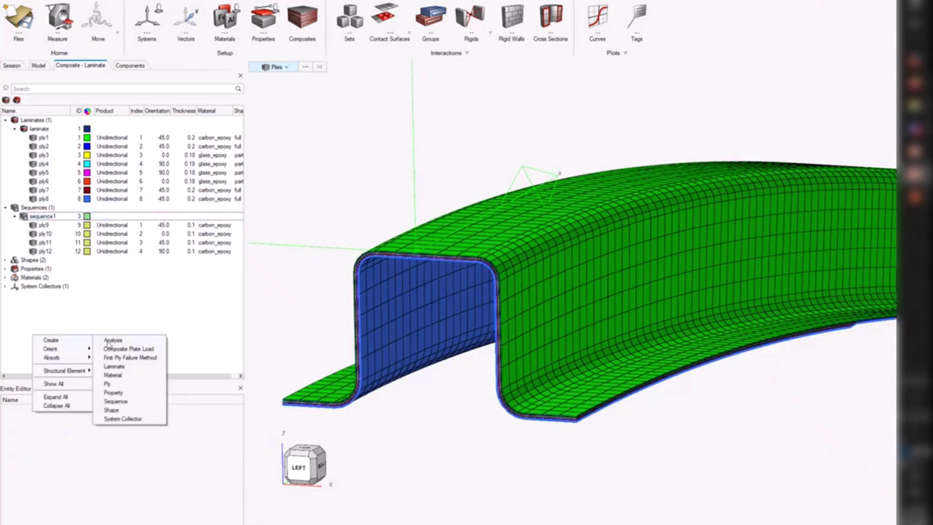
{"action": "left_click", "coordinate": [116, 366]}
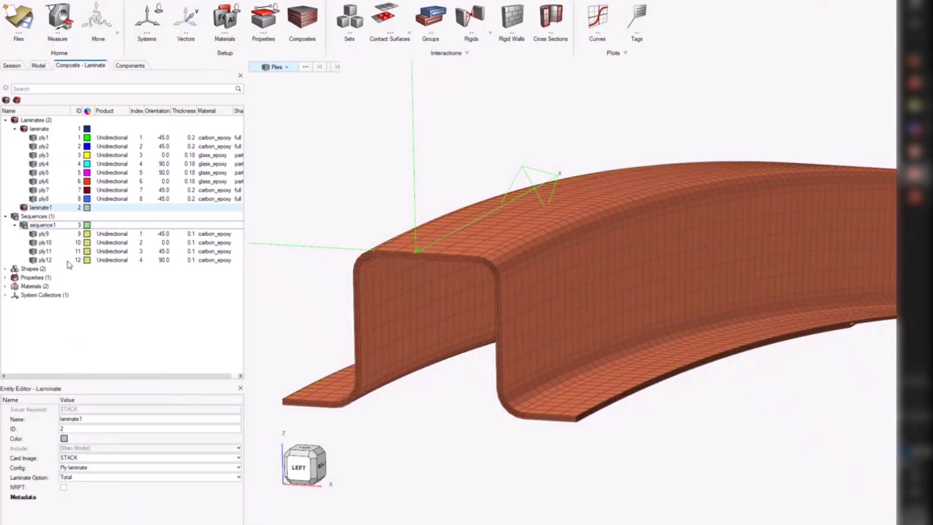
{"action": "left_click_drag", "start_coordinate": [43, 224], "coordinate": [51, 214]}
{"action": "left_click", "coordinate": [25, 217]}
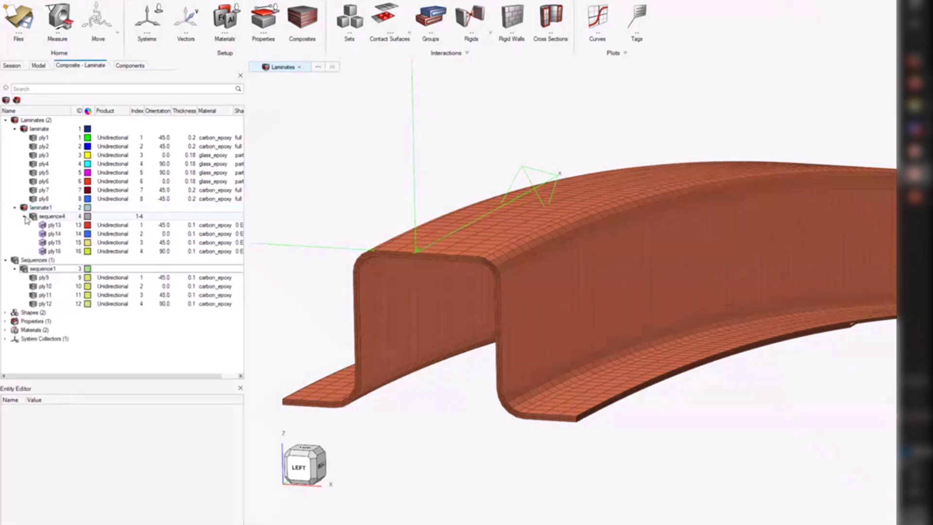
Step: Test the link by changing ply9's orientation to 0, then restoring it to -45
{"action": "left_click", "coordinate": [164, 278]}
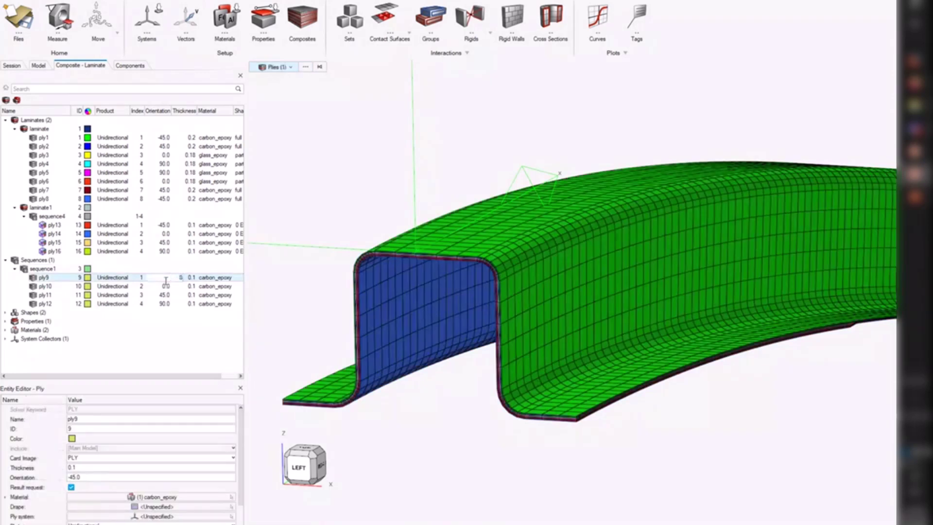
{"action": "key", "text": "Return"}
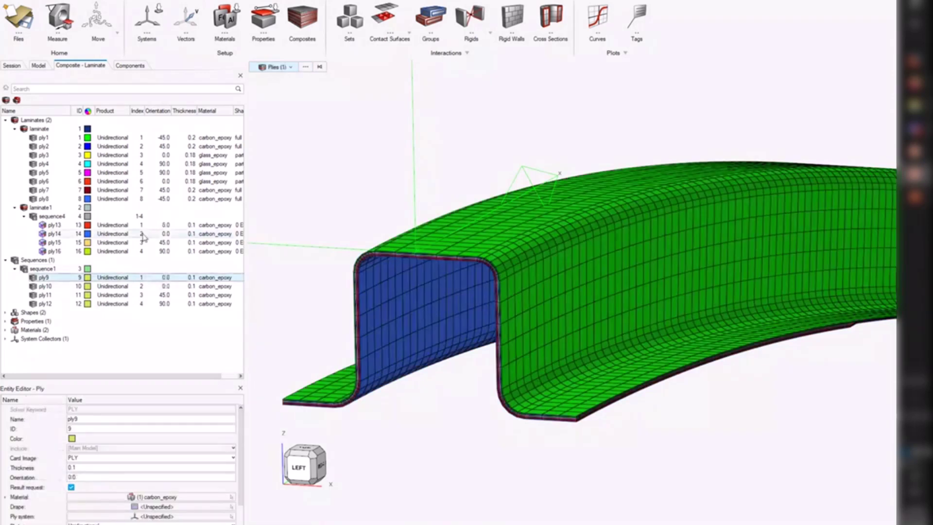
{"action": "left_click", "coordinate": [164, 277]}
{"action": "type", "text": "-45"}
{"action": "key", "text": "Return"}
{"action": "left_click", "coordinate": [121, 358]}
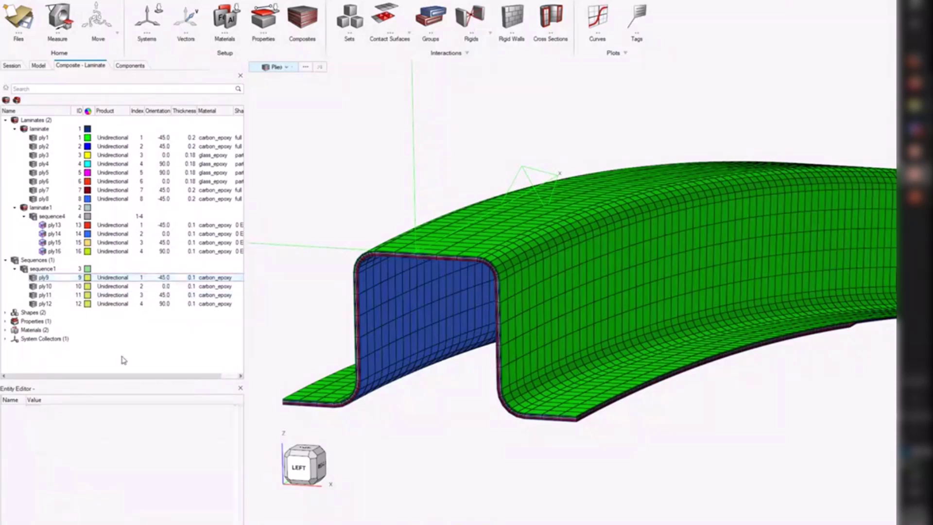
{"action": "left_click", "coordinate": [54, 271]}
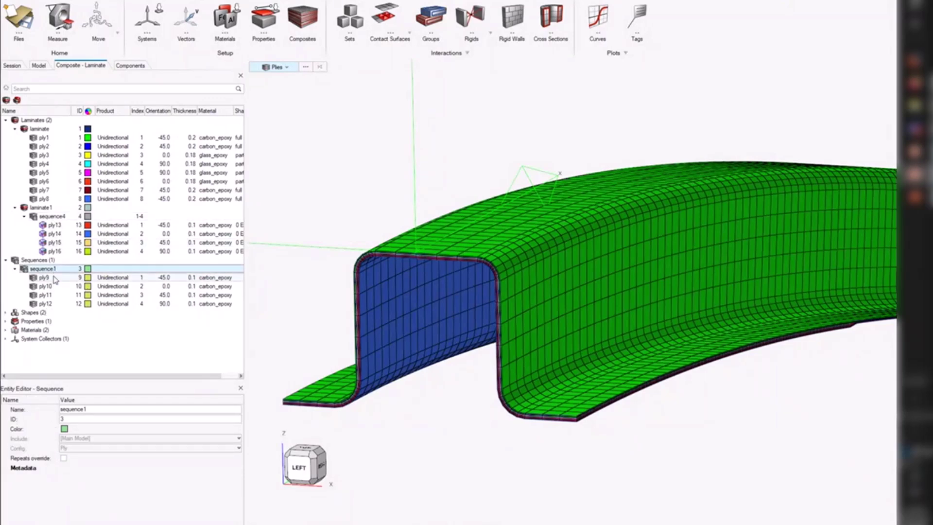
{"action": "left_click", "coordinate": [63, 459]}
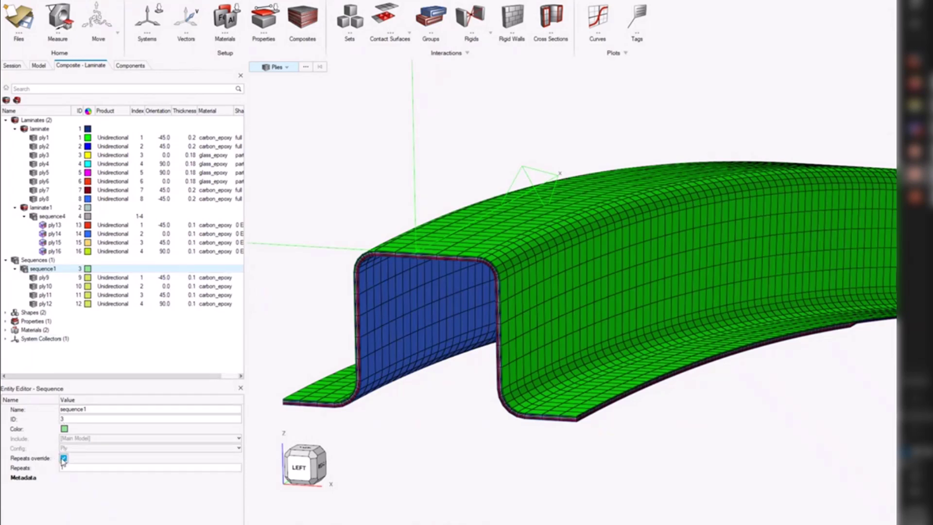
{"action": "left_click", "coordinate": [45, 303]}
{"action": "left_click", "coordinate": [55, 271]}
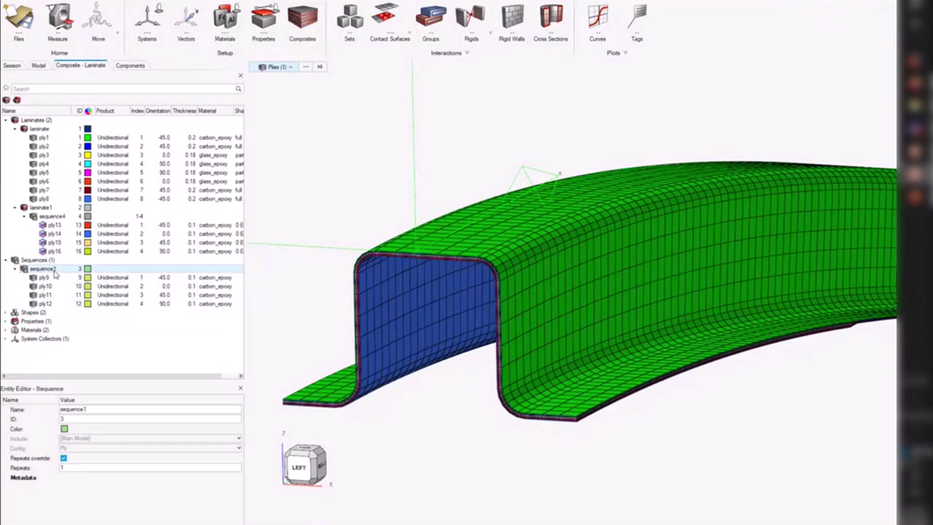
{"action": "left_click", "coordinate": [65, 468]}
{"action": "key", "text": "Return"}
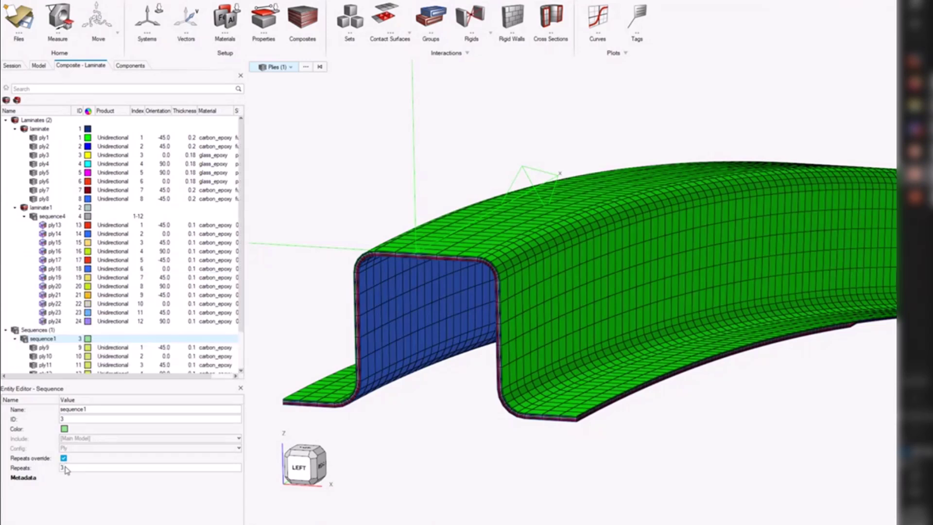
{"action": "scroll", "coordinate": [75, 309], "scroll_direction": "down", "scroll_amount": 2}
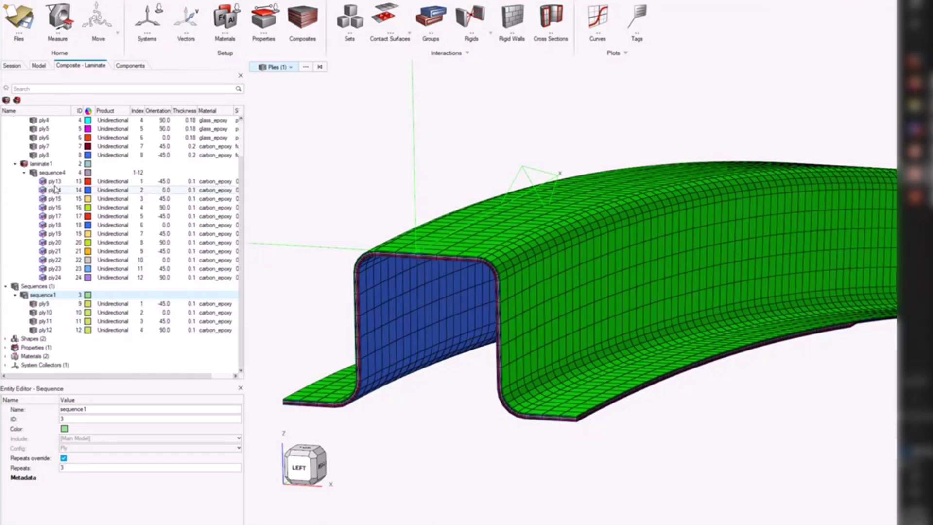
{"action": "left_click", "coordinate": [64, 458]}
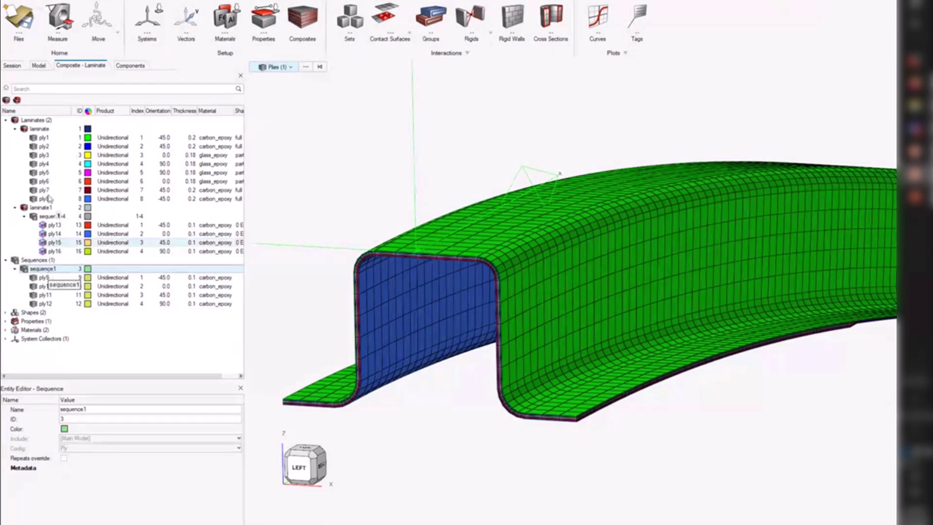
Step: Insert two sequence1 copies, placing sequence5 at the laminate's top and sequence6 at its bottom
{"action": "left_click_drag", "start_coordinate": [46, 162], "coordinate": [47, 163]}
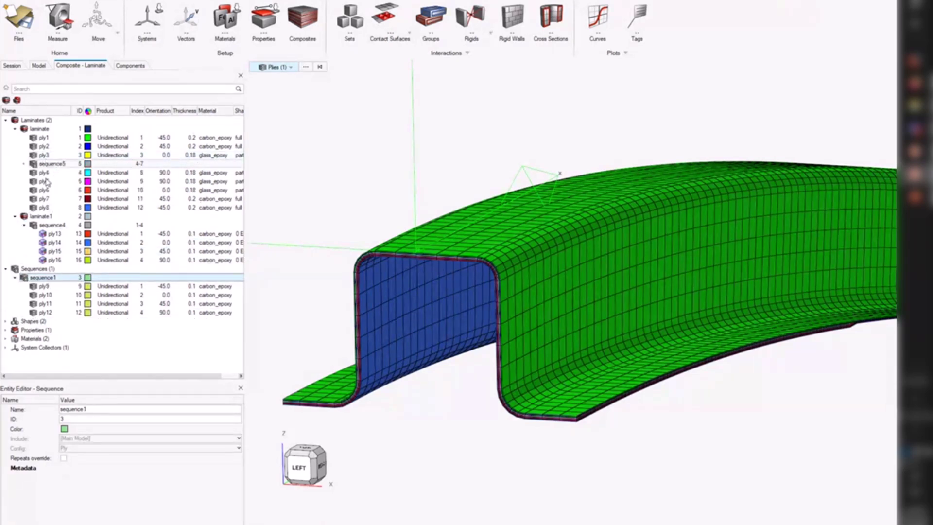
{"action": "left_click_drag", "start_coordinate": [51, 278], "coordinate": [56, 202]}
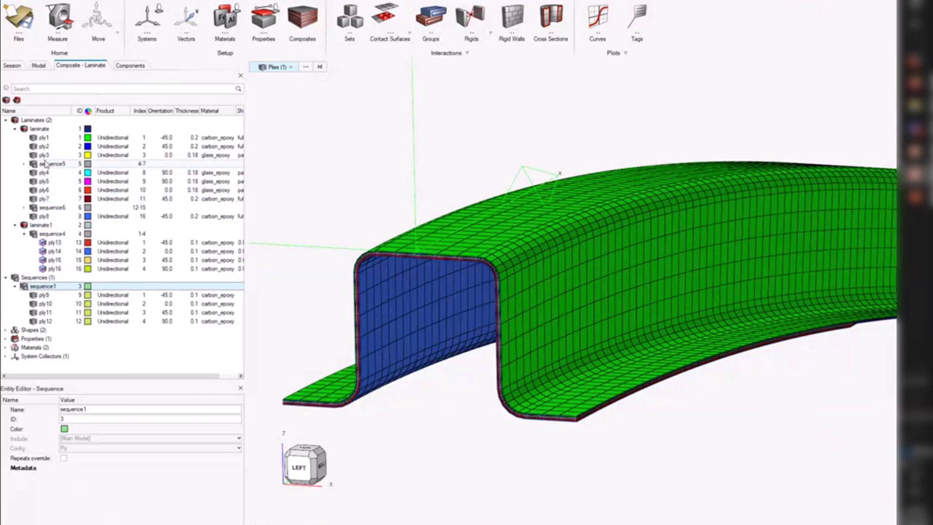
{"action": "left_click", "coordinate": [48, 164]}
{"action": "left_click_drag", "start_coordinate": [45, 141], "coordinate": [45, 141]}
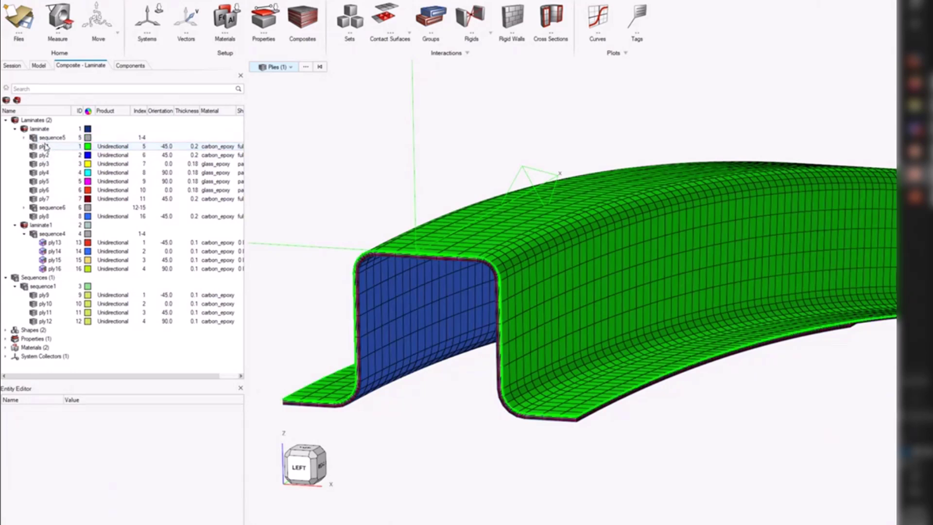
{"action": "left_click_drag", "start_coordinate": [52, 207], "coordinate": [55, 219]}
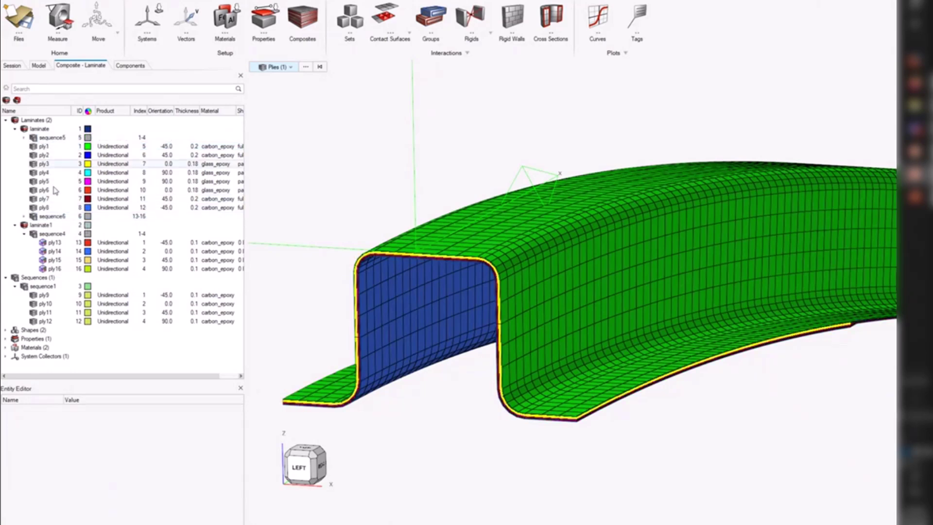
{"action": "left_click", "coordinate": [52, 216]}
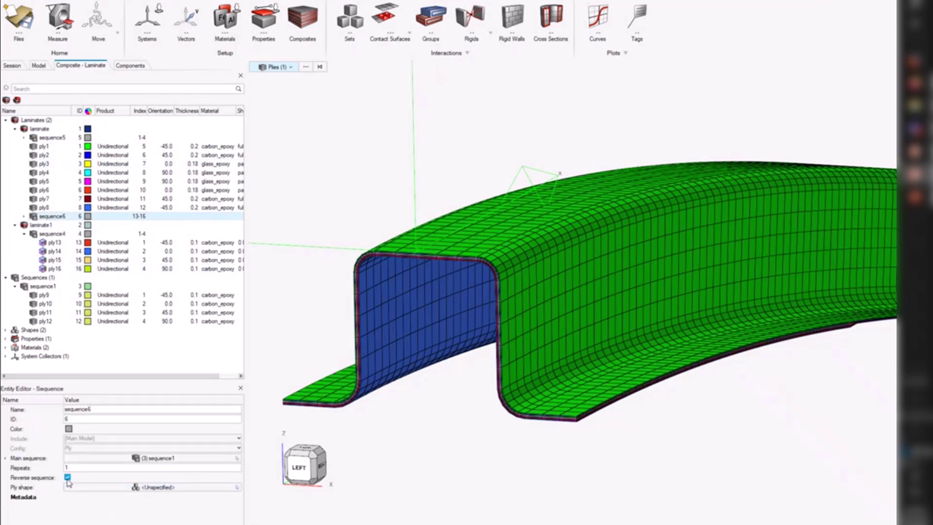
Step: Reverse sequence6's ply order, try 3 repeats, then set Repeats back to 1
{"action": "left_click", "coordinate": [68, 478]}
{"action": "left_click", "coordinate": [23, 216]}
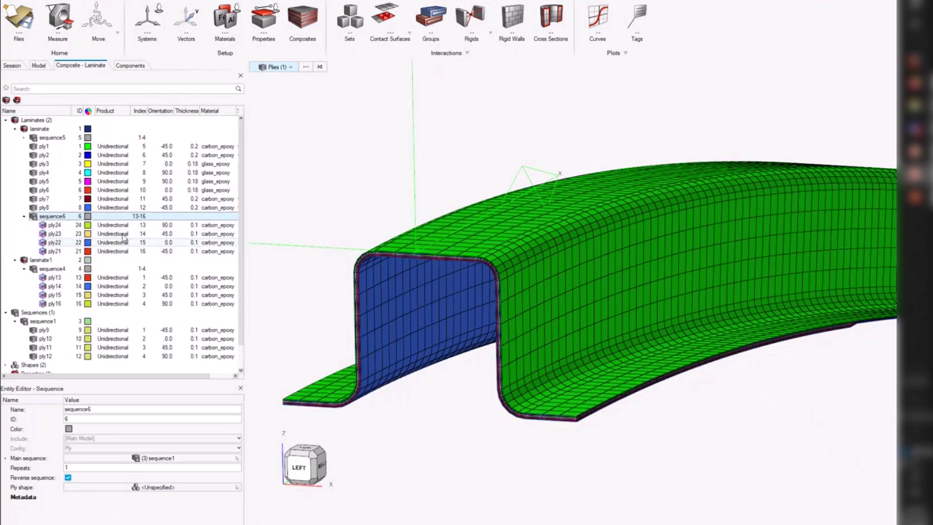
{"action": "left_click", "coordinate": [24, 138]}
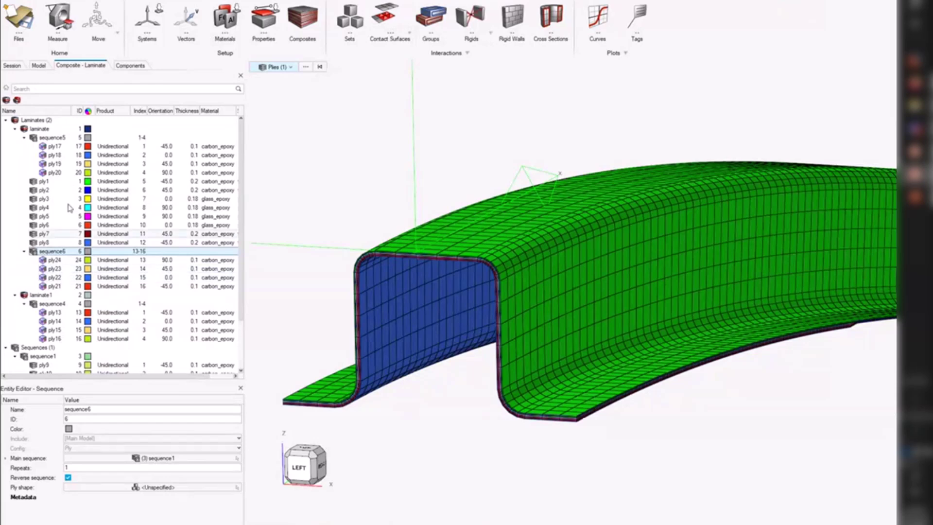
{"action": "left_click", "coordinate": [67, 467]}
{"action": "double_click", "coordinate": [71, 467]}
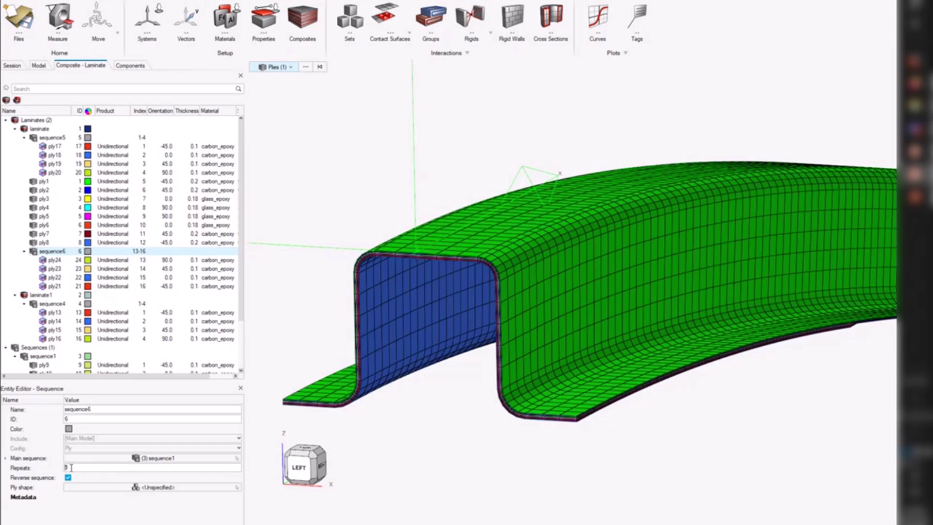
{"action": "key", "text": "Return"}
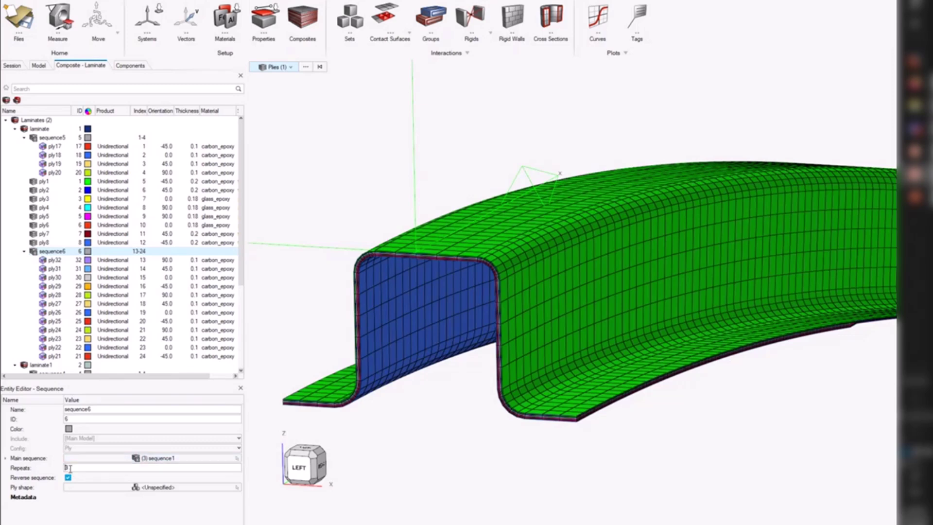
{"action": "key", "text": "Return"}
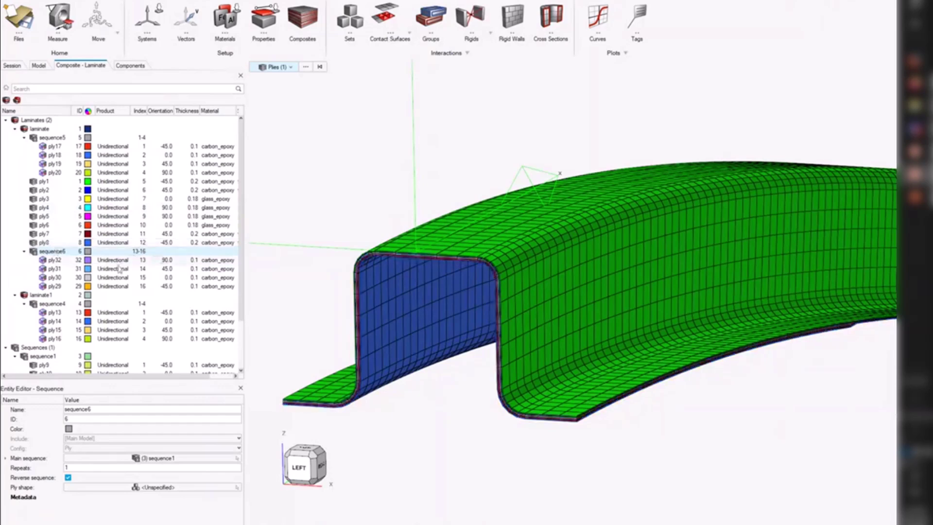
{"action": "left_click_drag", "start_coordinate": [200, 257], "coordinate": [486, 308]}
{"action": "scroll", "coordinate": [486, 308], "scroll_direction": "down", "scroll_amount": 3}
{"action": "middle_click_drag", "start_coordinate": [485, 308], "coordinate": [526, 342]}
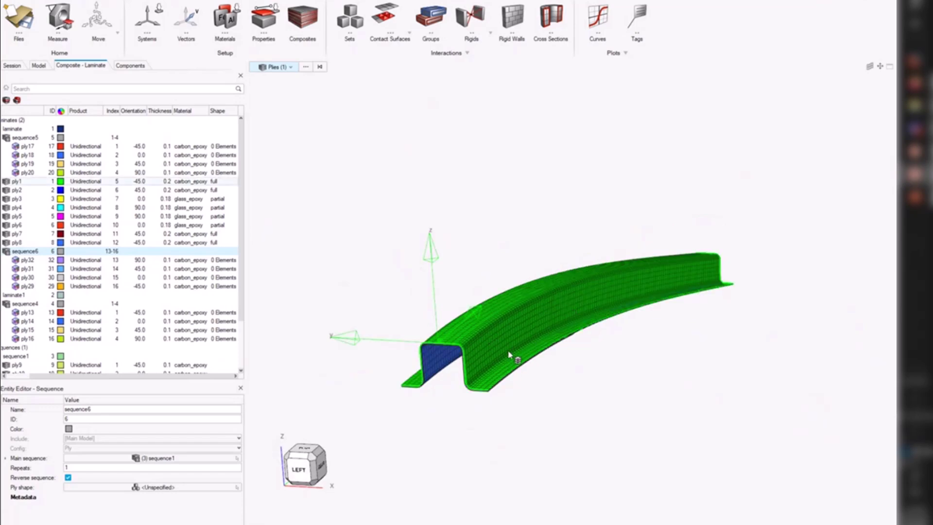
{"action": "left_click_drag", "start_coordinate": [509, 355], "coordinate": [102, 381]}
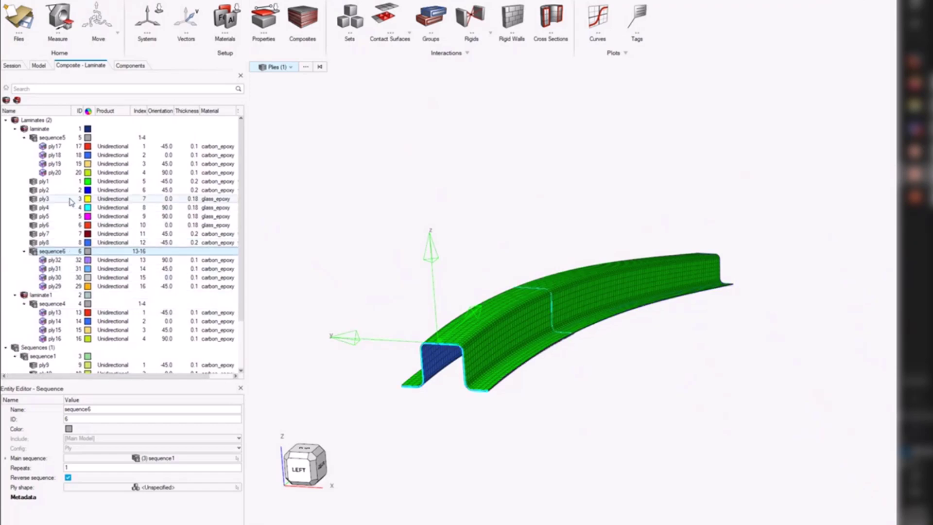
{"action": "left_click", "coordinate": [57, 138]}
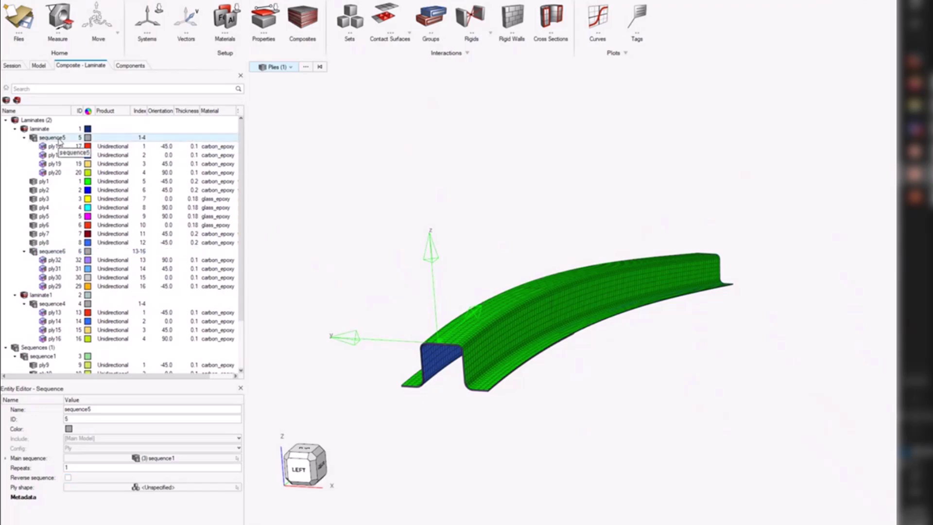
Step: Assign the partial ply shape to sequence5 and check coverage of ply17 and ply18
{"action": "left_click", "coordinate": [121, 489]}
{"action": "left_click", "coordinate": [191, 498]}
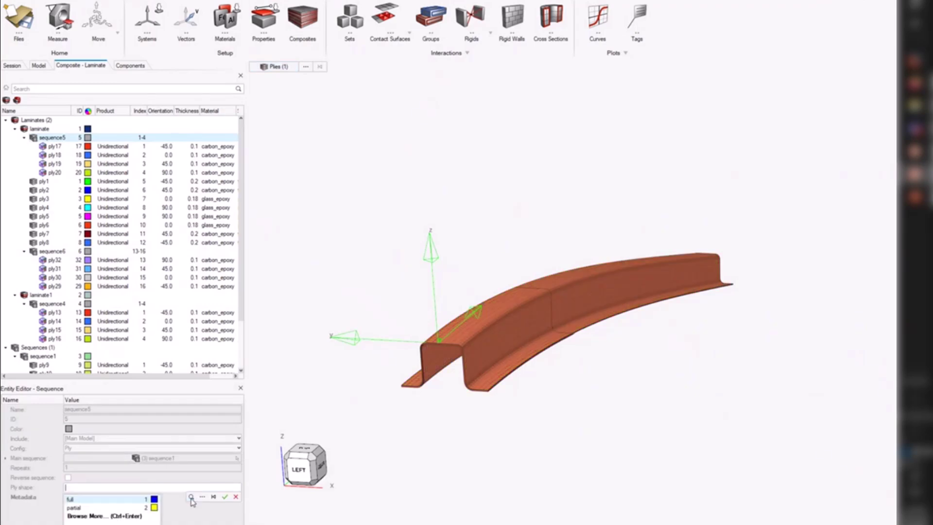
{"action": "left_click", "coordinate": [108, 508]}
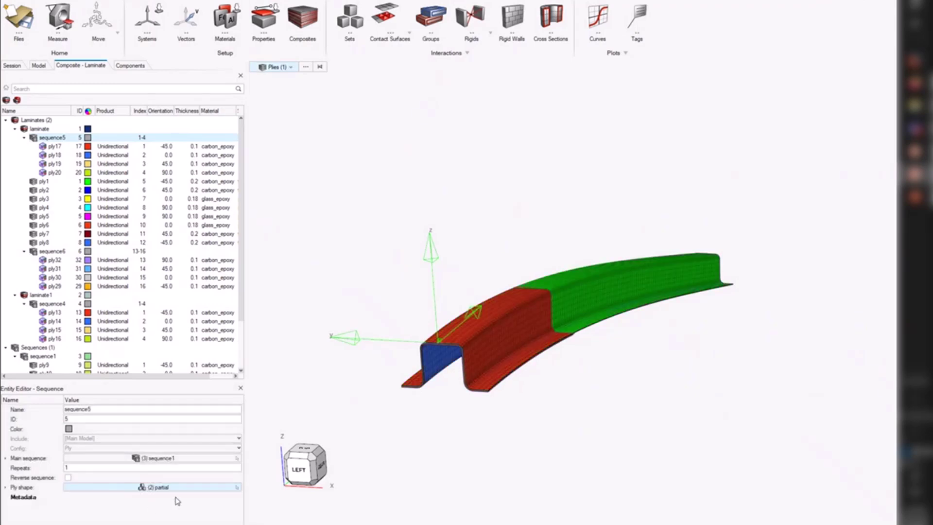
{"action": "scroll", "coordinate": [411, 338], "scroll_direction": "up", "scroll_amount": 5}
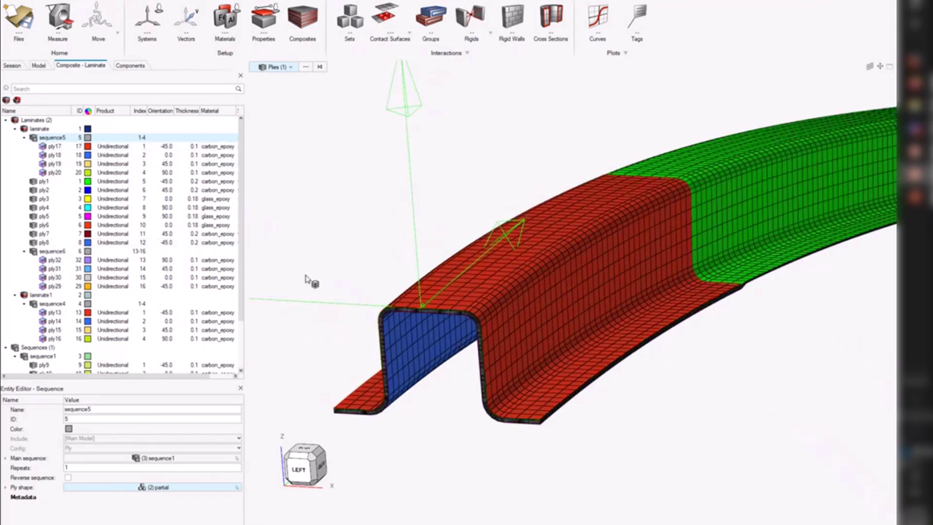
{"action": "left_click", "coordinate": [54, 146]}
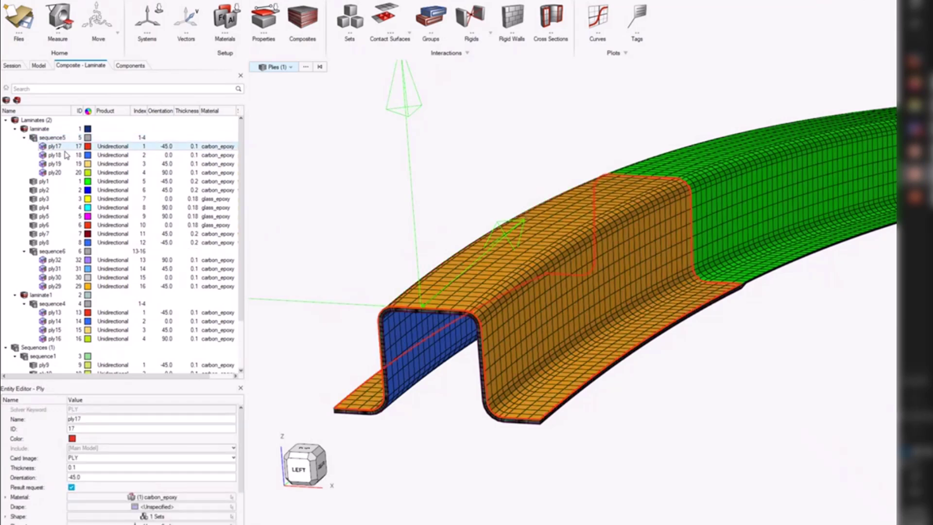
{"action": "left_click", "coordinate": [55, 155]}
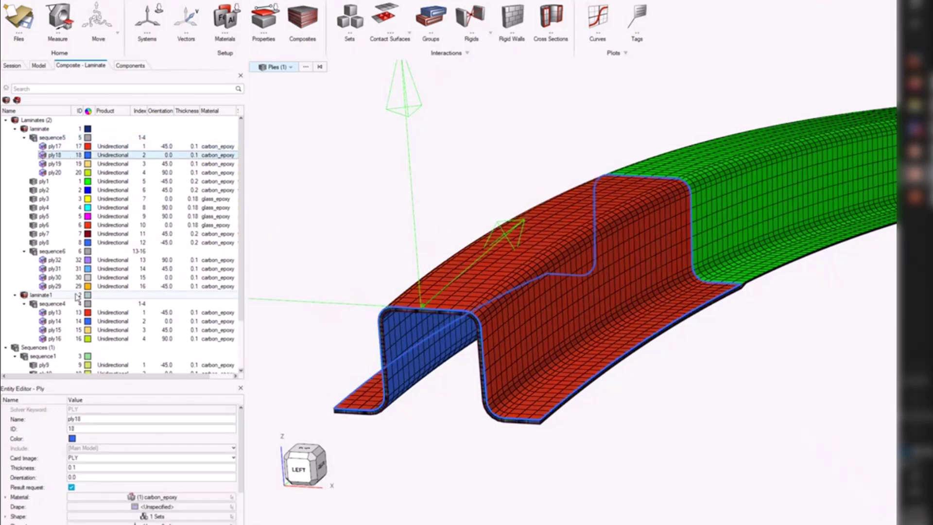
{"action": "scroll", "coordinate": [110, 467], "scroll_direction": "down", "scroll_amount": 3}
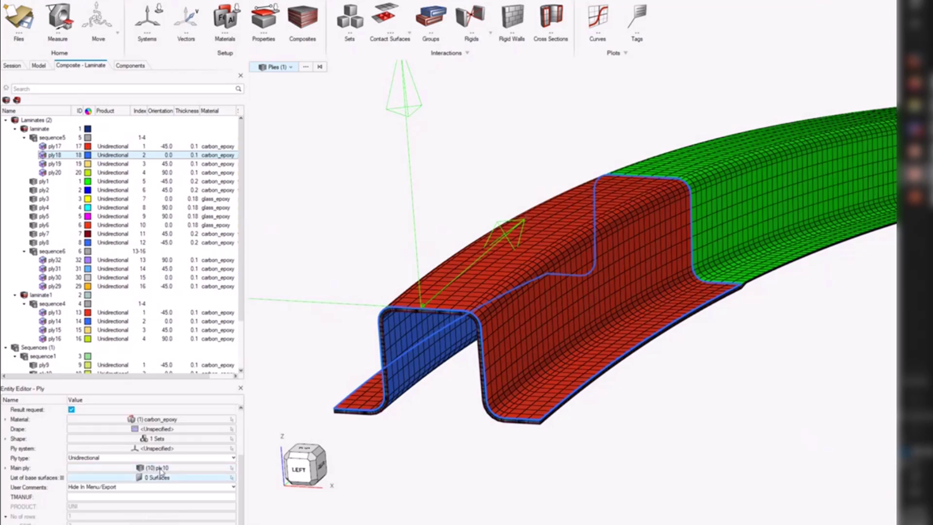
Step: Set ply18's shape to the full element set and widen the browser to show the Shape column
{"action": "left_click", "coordinate": [143, 449]}
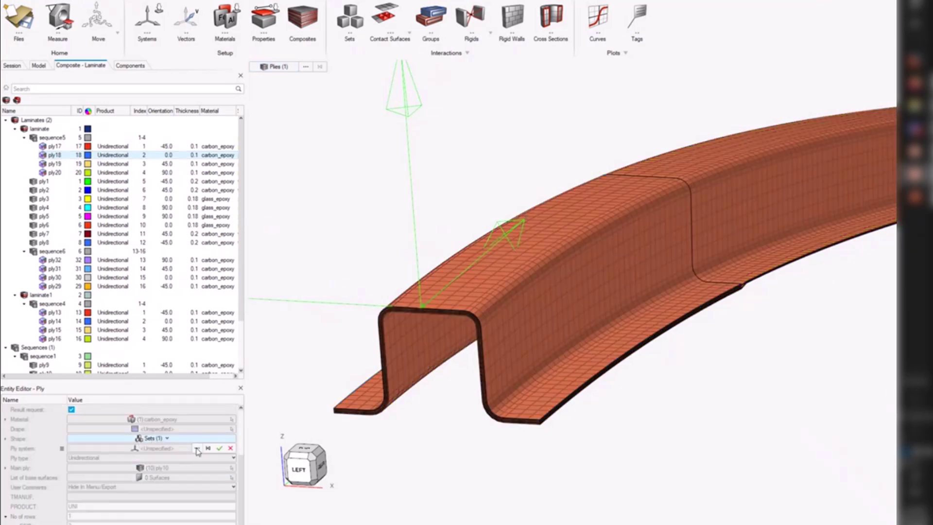
{"action": "left_click", "coordinate": [158, 442]}
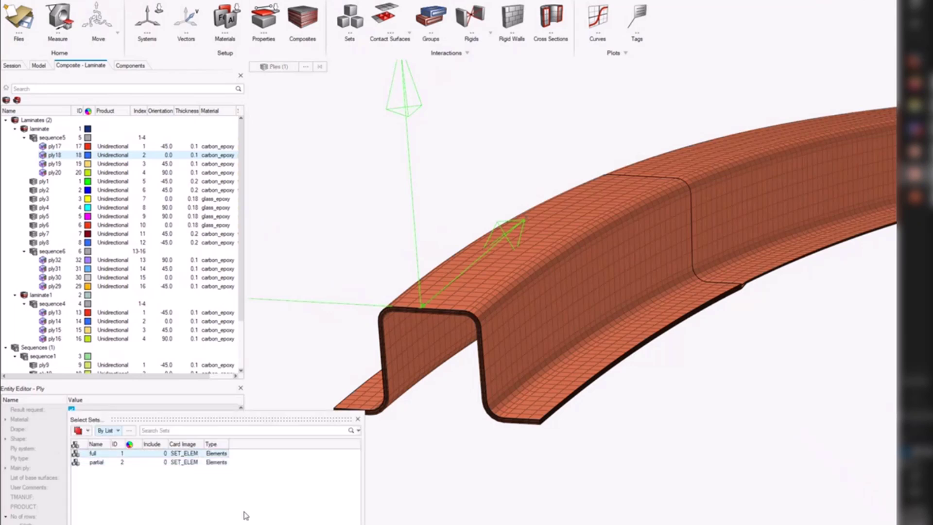
{"action": "double_click", "coordinate": [95, 453]}
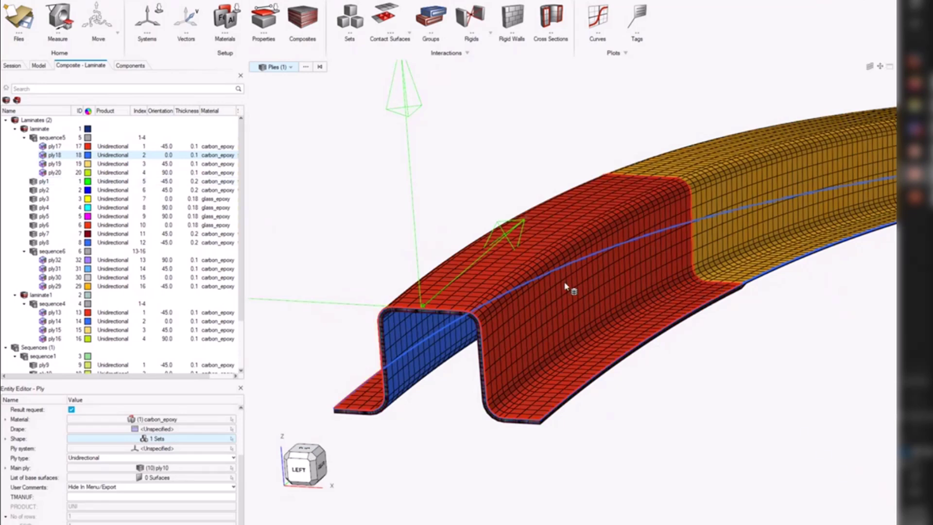
{"action": "scroll", "coordinate": [566, 288], "scroll_direction": "down", "scroll_amount": 3}
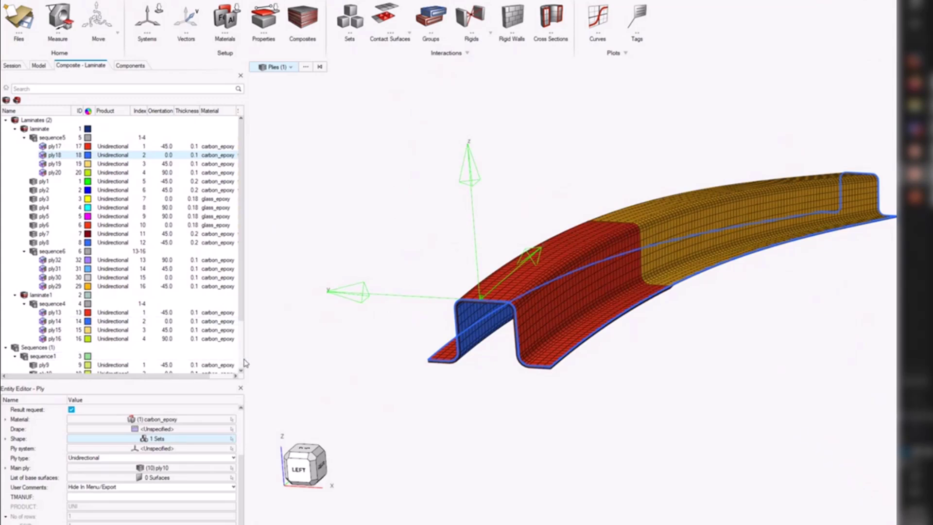
{"action": "left_click_drag", "start_coordinate": [245, 363], "coordinate": [296, 364]}
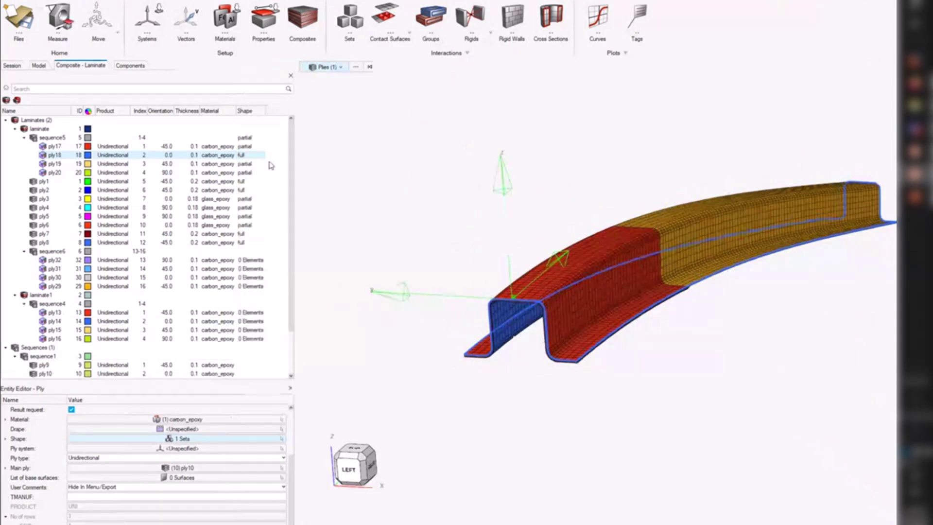
{"action": "left_click", "coordinate": [49, 138]}
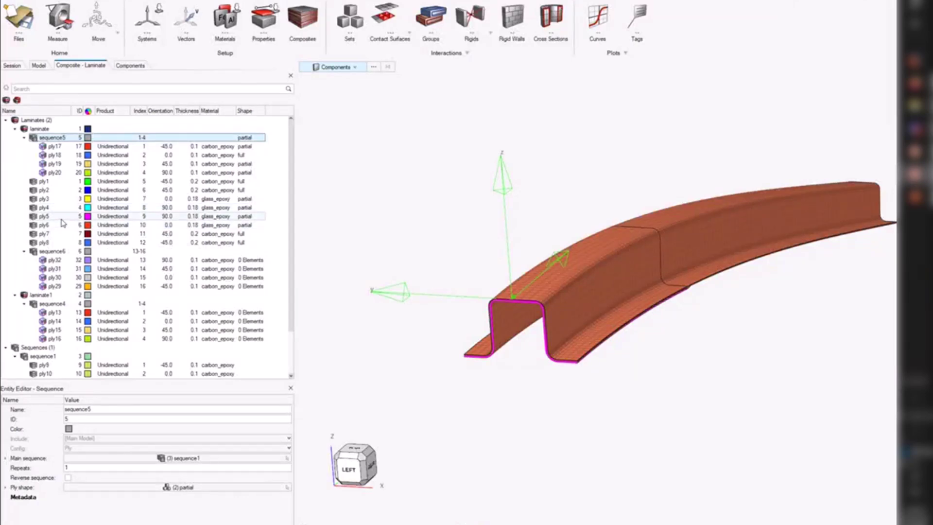
{"action": "scroll", "coordinate": [63, 223], "scroll_direction": "down", "scroll_amount": 2}
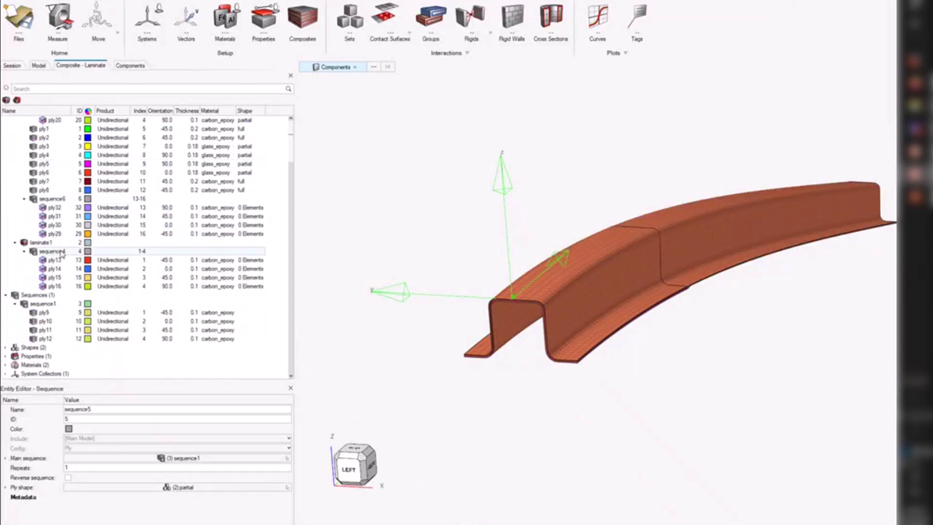
{"action": "scroll", "coordinate": [66, 281], "scroll_direction": "up", "scroll_amount": 2}
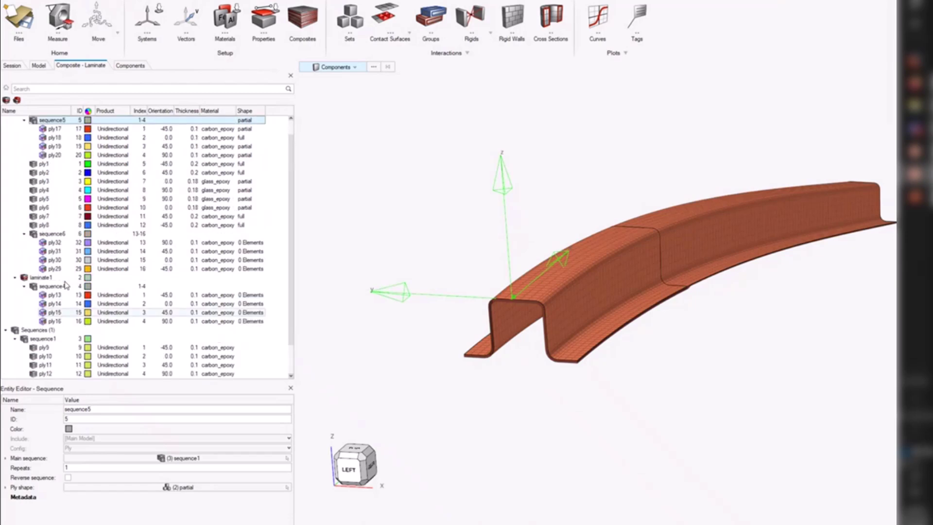
{"action": "scroll", "coordinate": [65, 286], "scroll_direction": "down", "scroll_amount": 2}
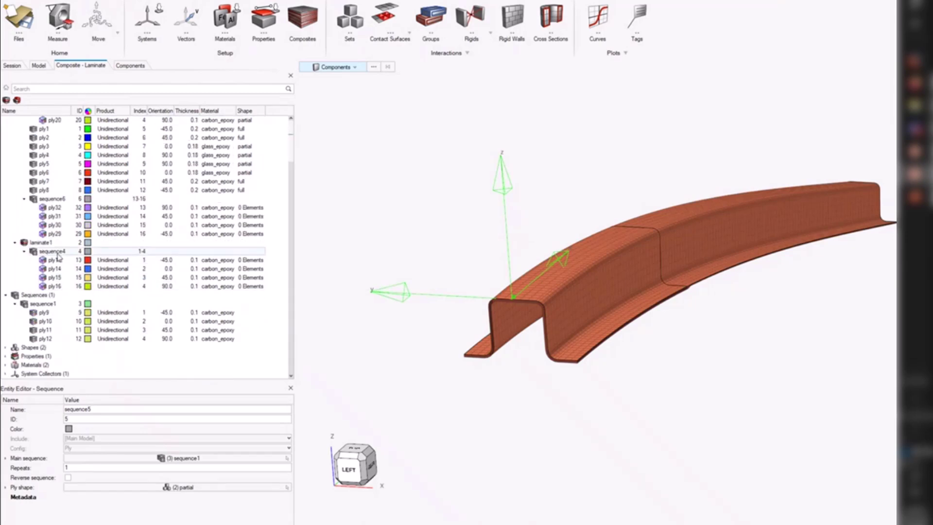
{"action": "scroll", "coordinate": [58, 256], "scroll_direction": "up", "scroll_amount": 2}
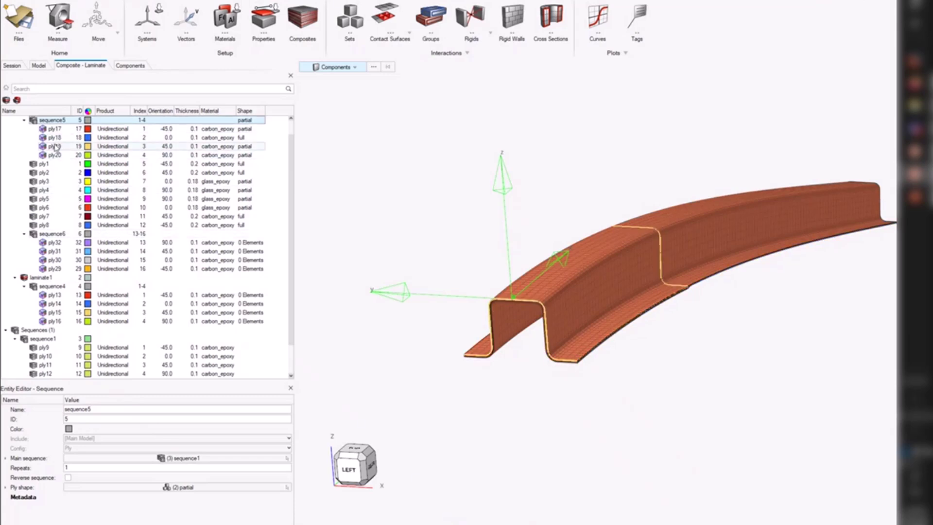
{"action": "scroll", "coordinate": [68, 311], "scroll_direction": "down", "scroll_amount": 2}
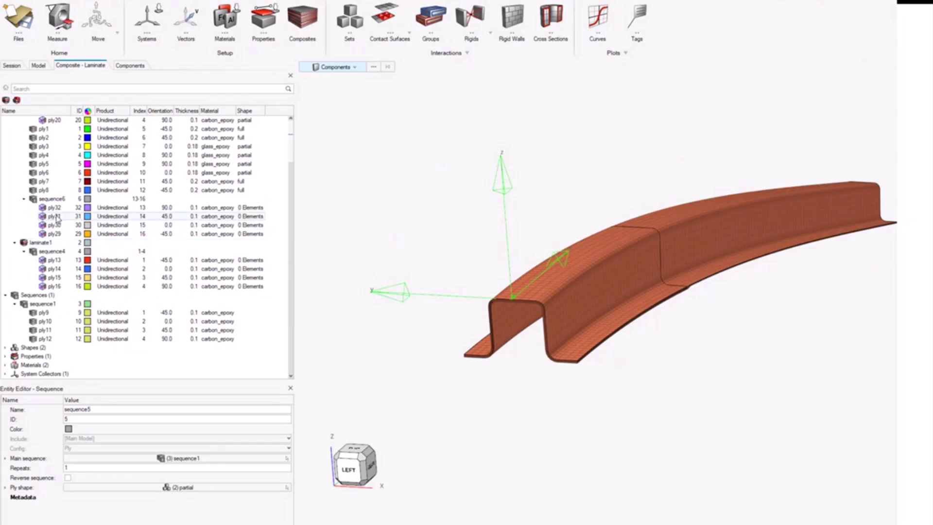
Step: In Zone View, expand the laminate and run Sync Zones on it
{"action": "left_click", "coordinate": [16, 99]}
{"action": "left_click", "coordinate": [6, 121]}
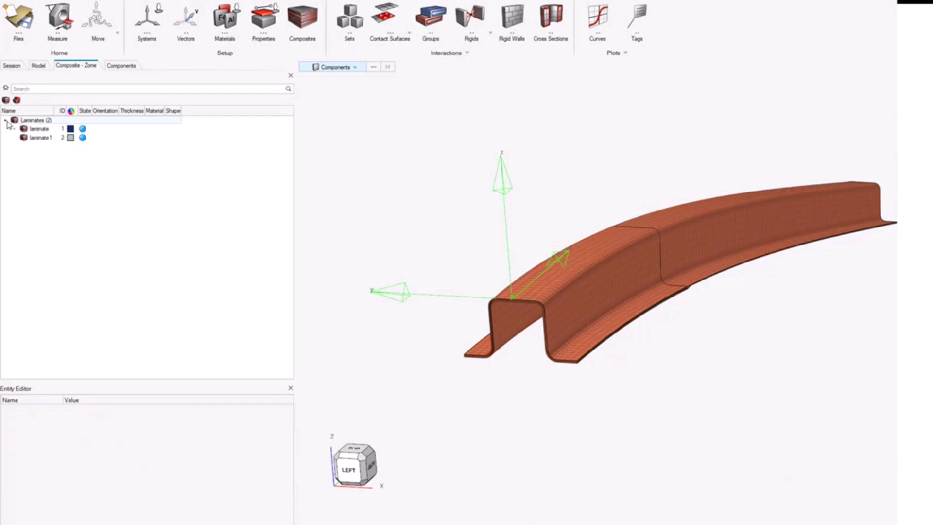
{"action": "mouse_move", "coordinate": [85, 134]}
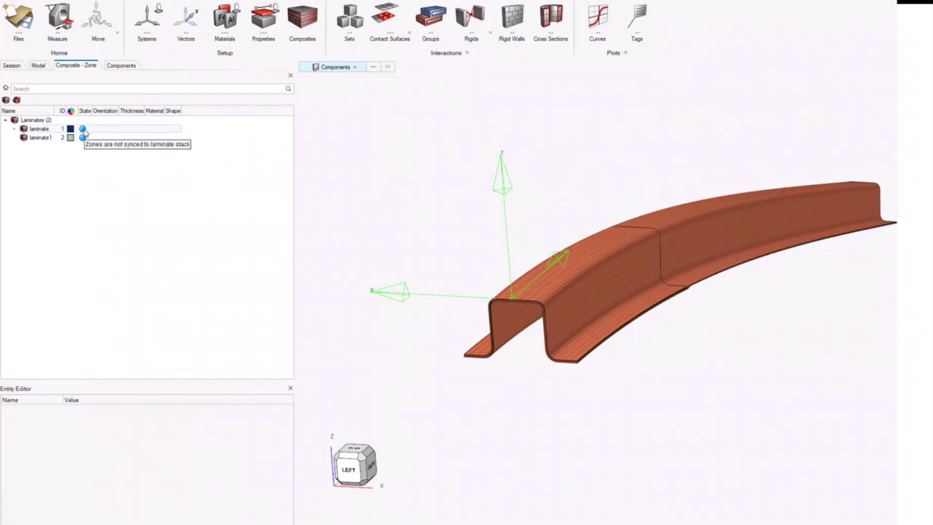
{"action": "left_click", "coordinate": [14, 129]}
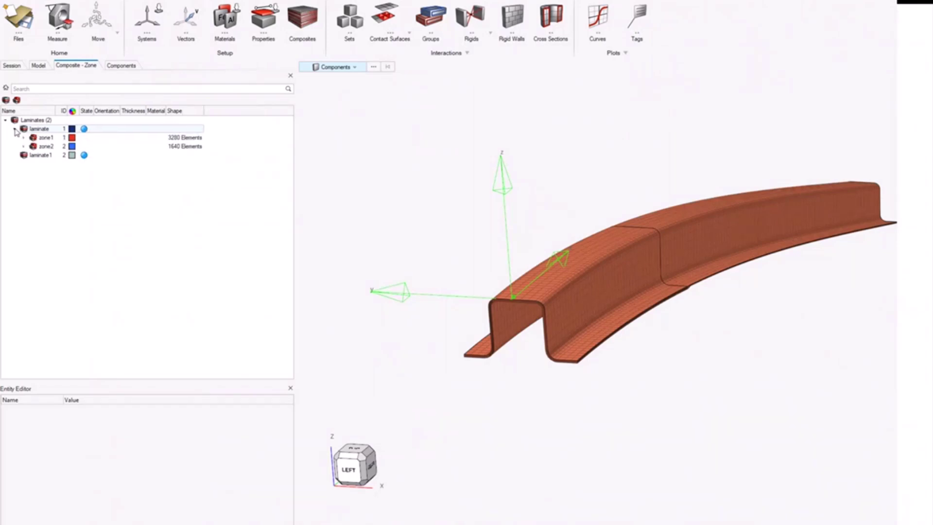
{"action": "right_click", "coordinate": [84, 129]}
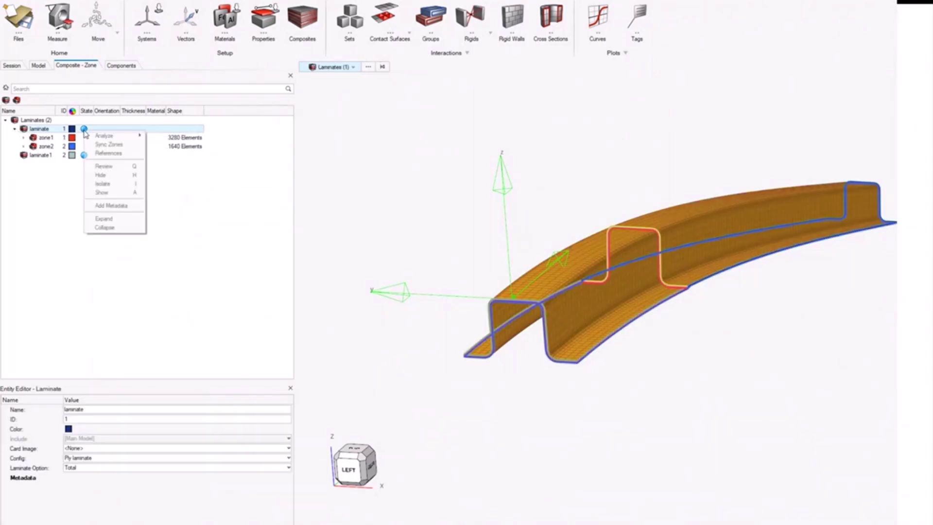
{"action": "left_click", "coordinate": [108, 144]}
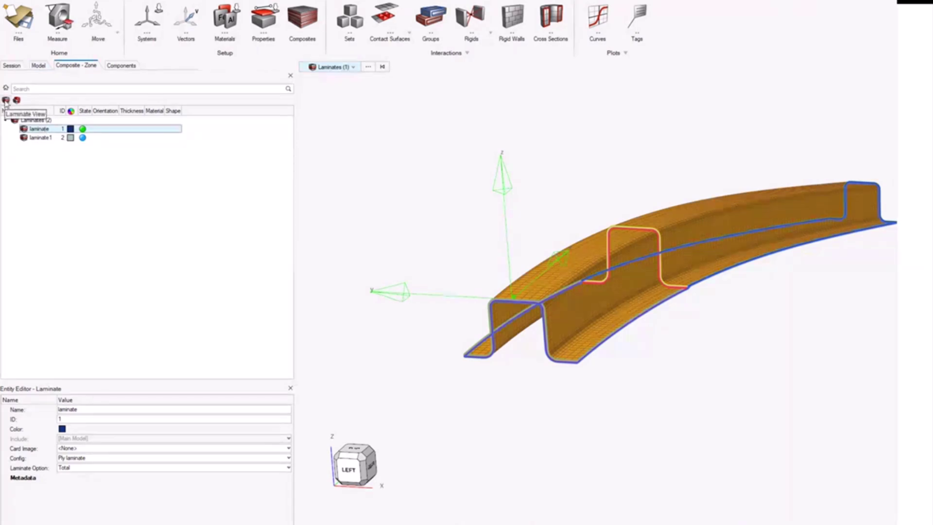
Step: Switch the composite browser back to Laminate View and scroll down the ply tree
{"action": "left_click", "coordinate": [6, 100]}
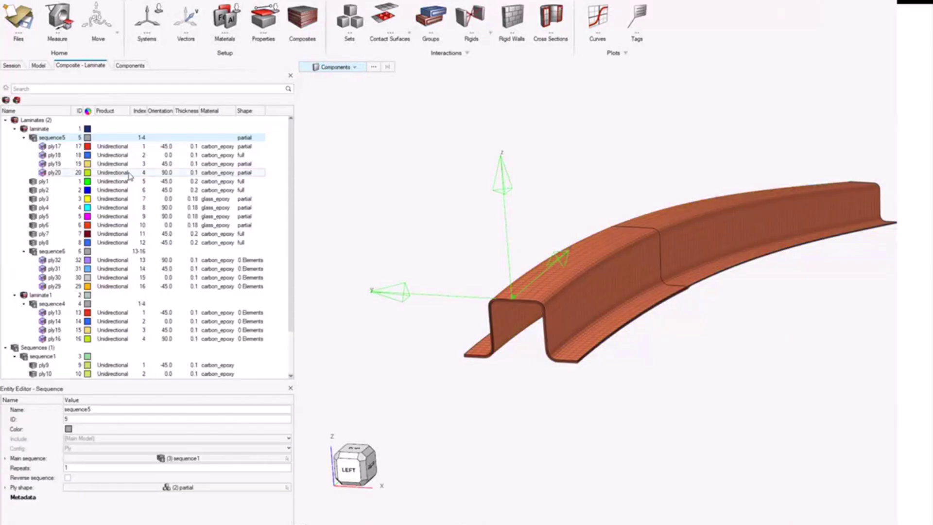
{"action": "scroll", "coordinate": [165, 249], "scroll_direction": "down", "scroll_amount": 2}
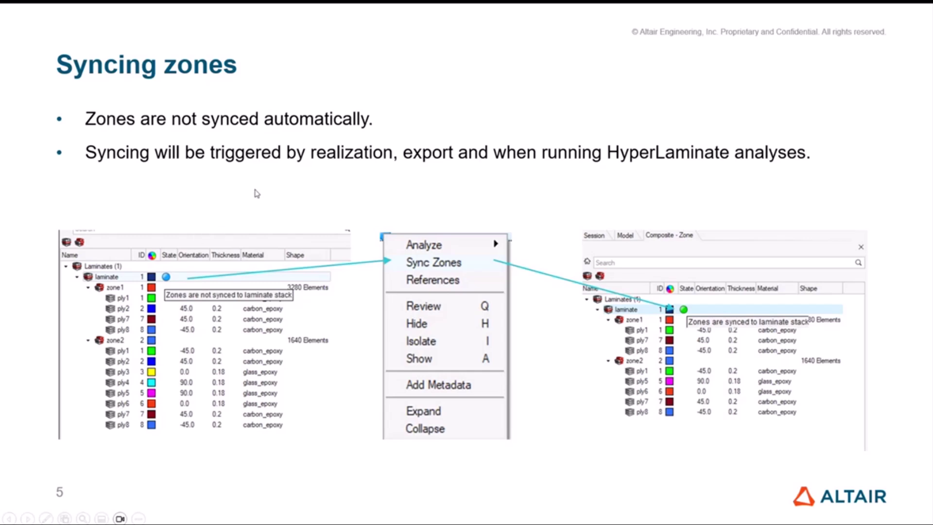
Step: Advance the slideshow to slide 7, on what a composite stress toolbox looks like today
{"action": "key", "text": "Right"}
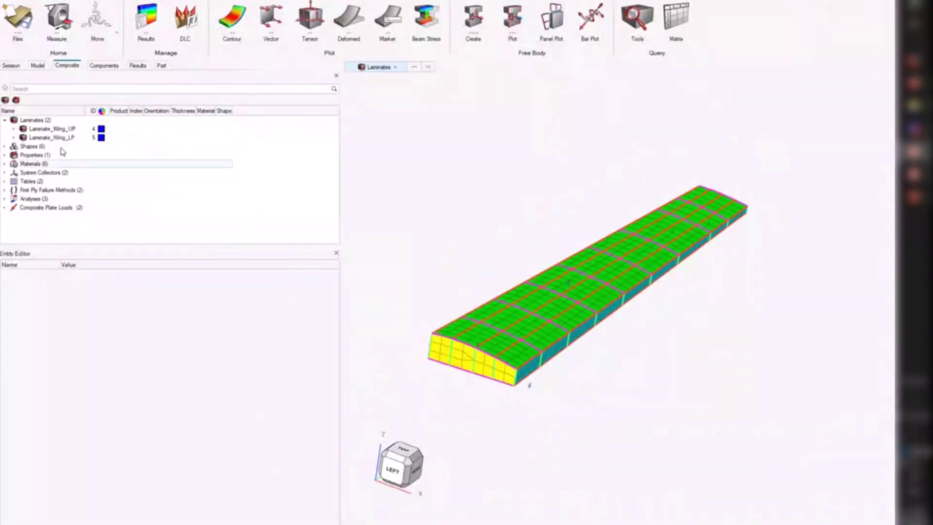
Step: List the plies of Laminate_Wing_UP and Laminate_Wing_LP, then inspect Laminate_Wing_LP on the wing underside
{"action": "left_click", "coordinate": [13, 138]}
{"action": "left_click", "coordinate": [14, 128]}
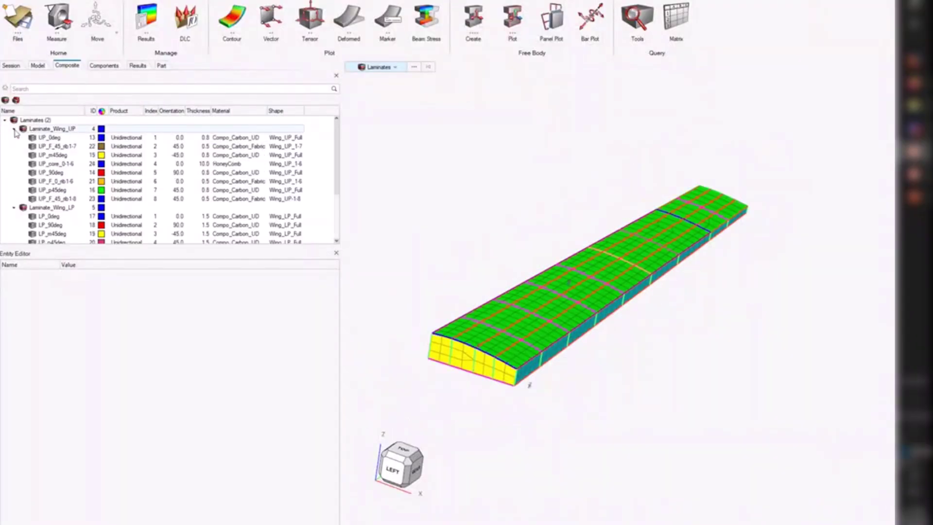
{"action": "left_click", "coordinate": [13, 208]}
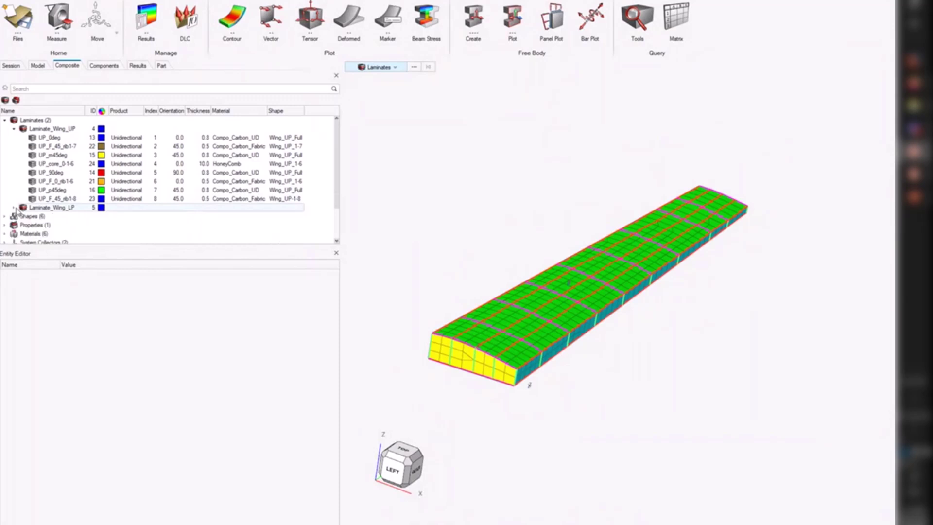
{"action": "scroll", "coordinate": [15, 212], "scroll_direction": "down", "scroll_amount": 2}
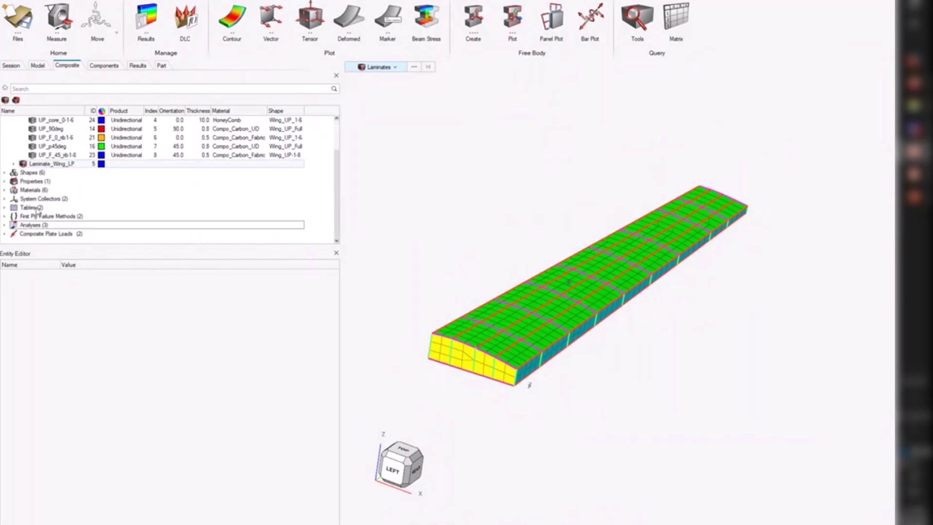
{"action": "left_click", "coordinate": [36, 164]}
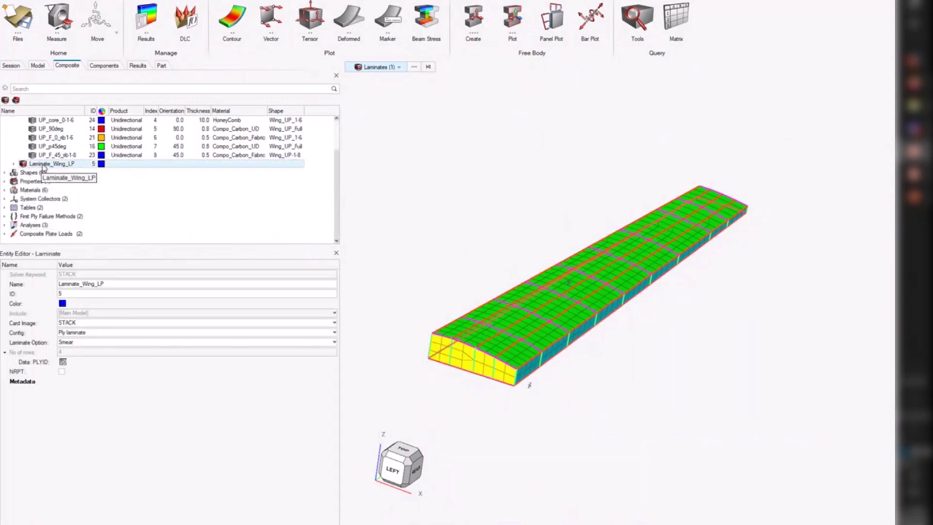
{"action": "middle_click_drag", "start_coordinate": [499, 401], "coordinate": [572, 256]}
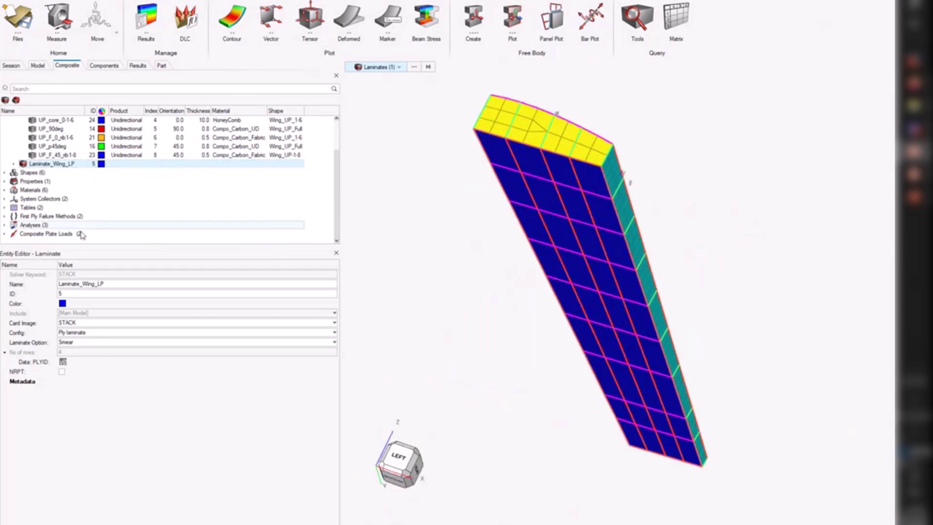
Step: Start a Structural Element > Plate analysis from Composite Plate Loads
{"action": "left_click", "coordinate": [67, 241]}
{"action": "right_click", "coordinate": [67, 242]}
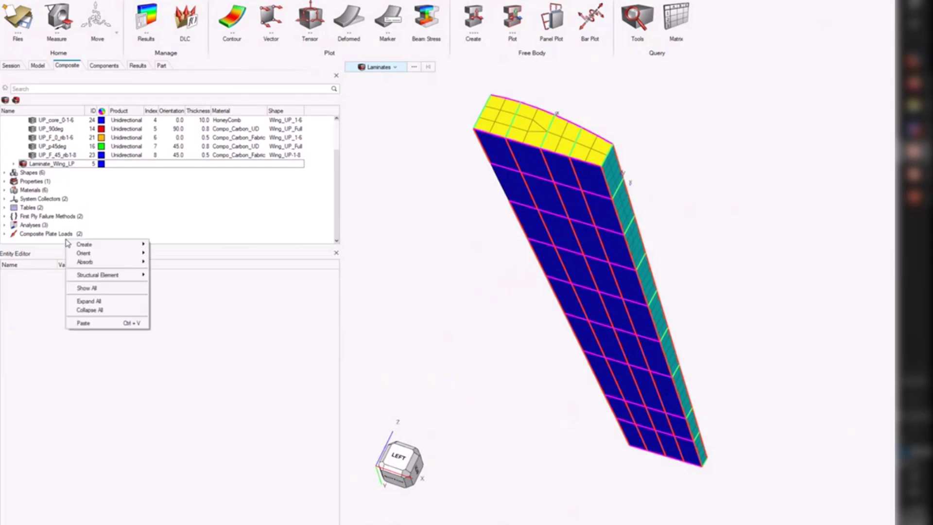
{"action": "mouse_move", "coordinate": [108, 279]}
Step: Create a plate analysis 500 long, 100 wide, 50 long-edge elements, using Laminate_Wing_LP
{"action": "left_click", "coordinate": [167, 278]}
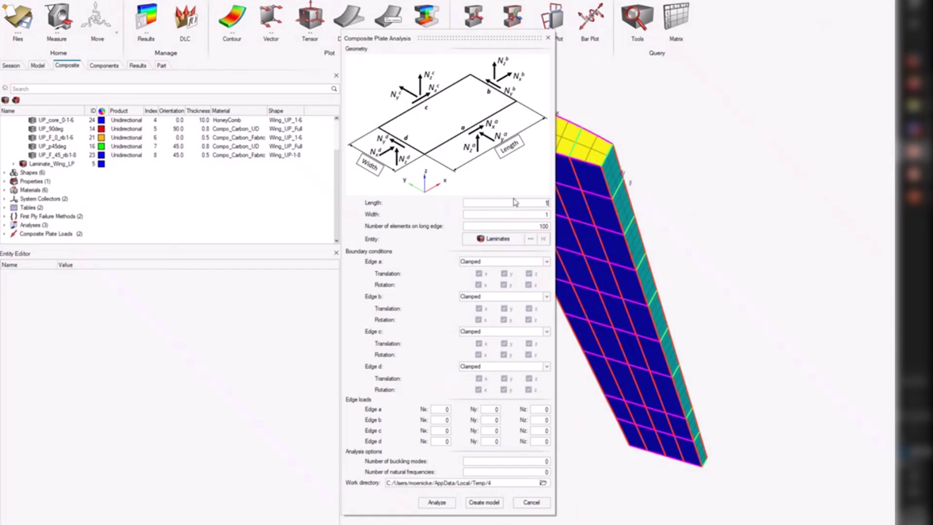
{"action": "key", "text": "BackSpace"}
{"action": "type", "text": "500"}
{"action": "left_click", "coordinate": [525, 215]}
{"action": "type", "text": "00"}
{"action": "double_click", "coordinate": [537, 226]}
{"action": "type", "text": "50"}
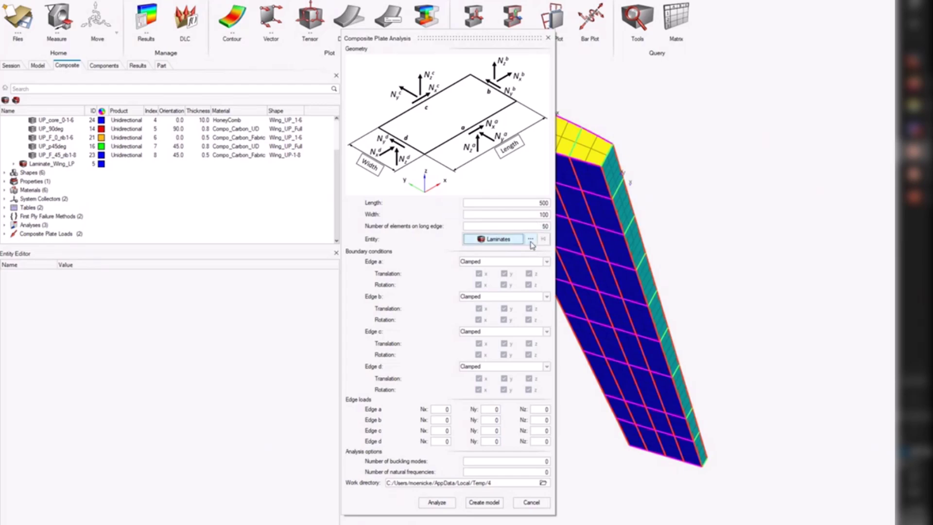
{"action": "left_click", "coordinate": [531, 239]}
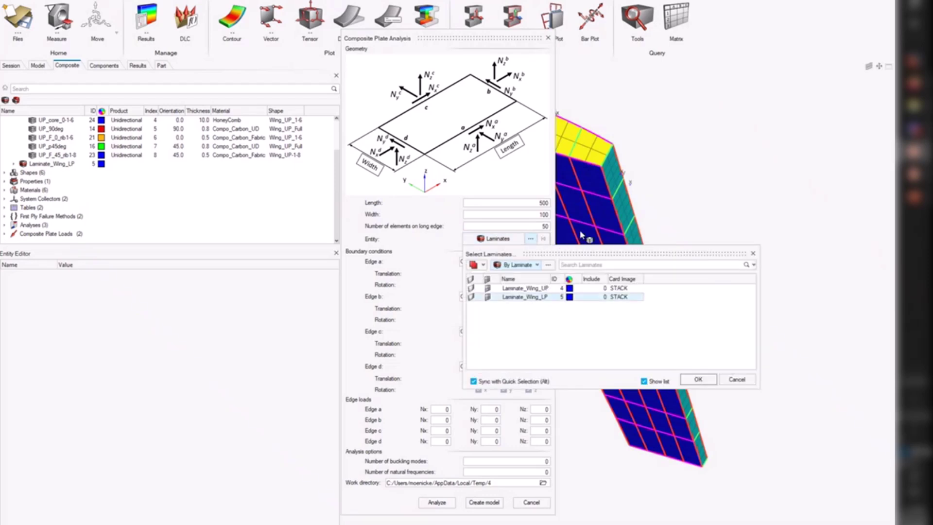
{"action": "left_click", "coordinate": [698, 378]}
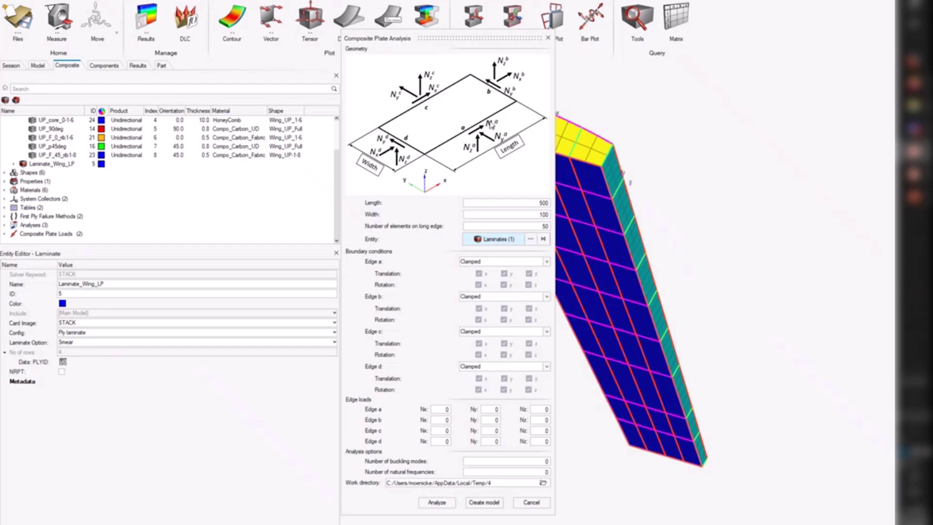
Step: Set plate edges a and c to Free and edge b to Simple roller
{"action": "left_click", "coordinate": [496, 263]}
{"action": "left_click", "coordinate": [481, 288]}
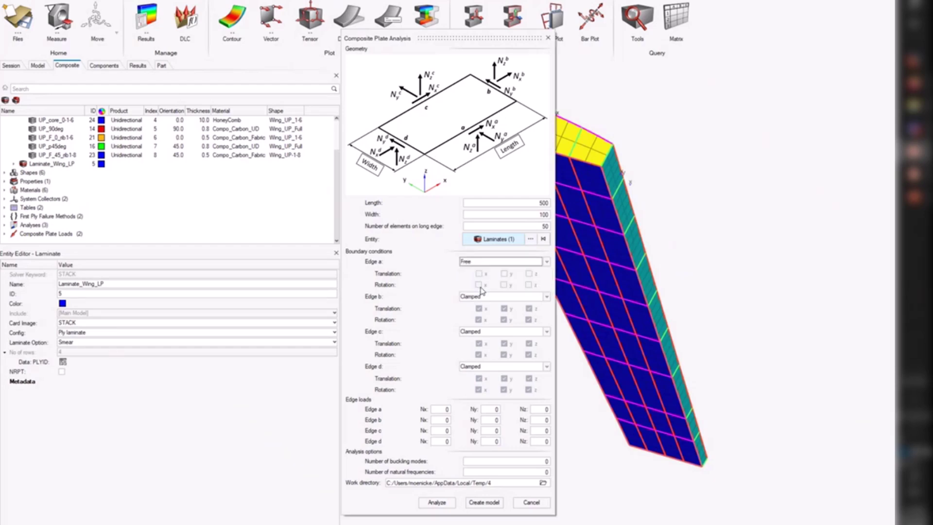
{"action": "left_click", "coordinate": [482, 335]}
{"action": "left_click", "coordinate": [478, 357]}
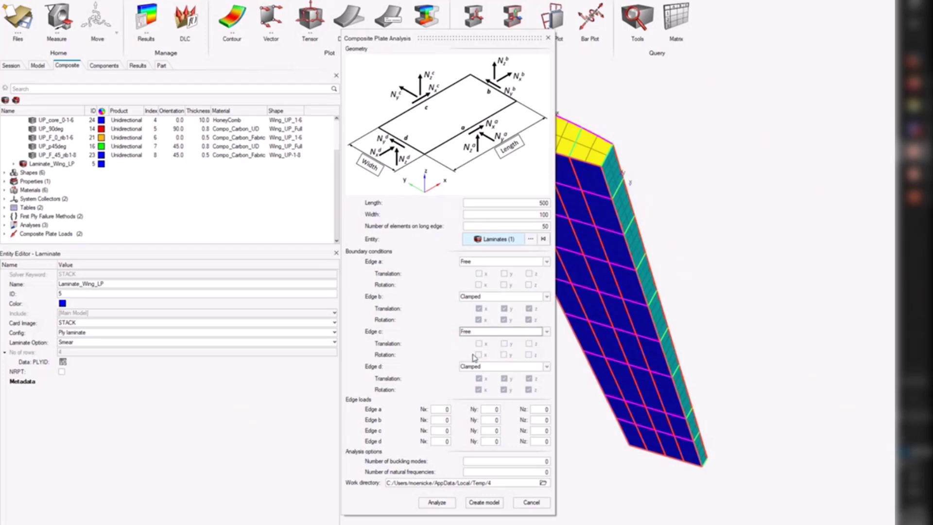
{"action": "left_click", "coordinate": [475, 299]}
{"action": "left_click", "coordinate": [475, 315]}
{"action": "left_click", "coordinate": [497, 420]}
{"action": "double_click", "coordinate": [496, 421]}
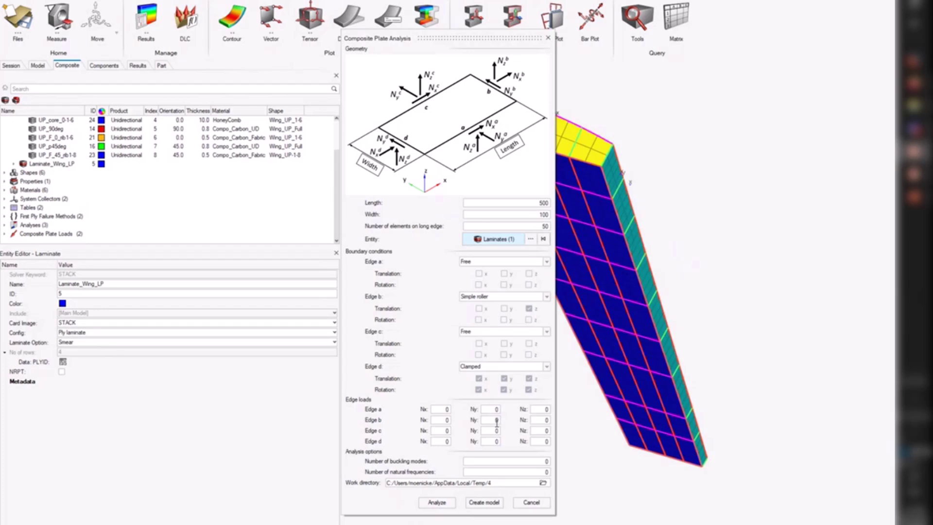
Step: Enter edge loads Ny 10 on edge a, Nz 10 on edge b and Ny -10 on edge c
{"action": "double_click", "coordinate": [496, 421]}
{"action": "left_click", "coordinate": [491, 419]}
{"action": "left_click", "coordinate": [489, 430]}
{"action": "key", "text": "Delete"}
{"action": "type", "text": "-10"}
Step: Request 5 buckling modes for the plate analysis
{"action": "left_click", "coordinate": [492, 463]}
{"action": "key", "text": "BackSpace"}
{"action": "type", "text": "5"}
{"action": "left_click", "coordinate": [441, 504]}
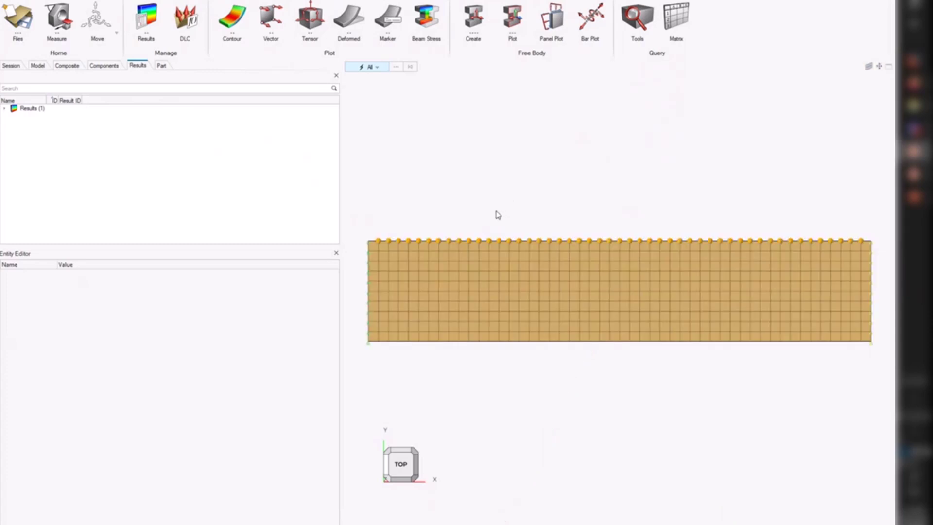
Step: Tilt the panel strip diagonally and expand composite-panel.h3d to show Subcase 1 and Subcase 2
{"action": "mouse_move", "coordinate": [491, 258]}
{"action": "left_mouse_down", "text": "ctrl"}
{"action": "mouse_move", "coordinate": [504, 273]}
{"action": "mouse_move", "coordinate": [476, 294]}
{"action": "mouse_move", "coordinate": [555, 357]}
{"action": "mouse_move", "coordinate": [533, 261]}
{"action": "mouse_move", "coordinate": [500, 231]}
{"action": "left_mouse_up", "text": "ctrl"}
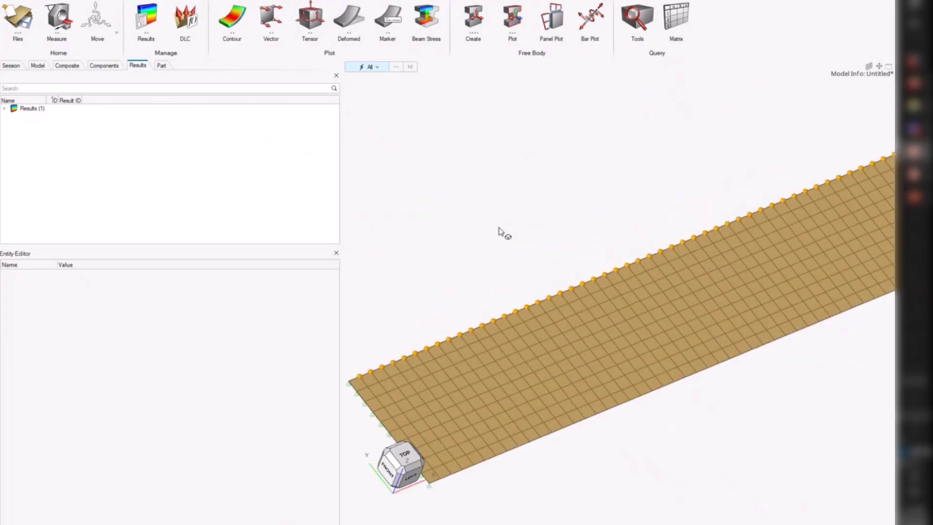
{"action": "left_click", "coordinate": [39, 66]}
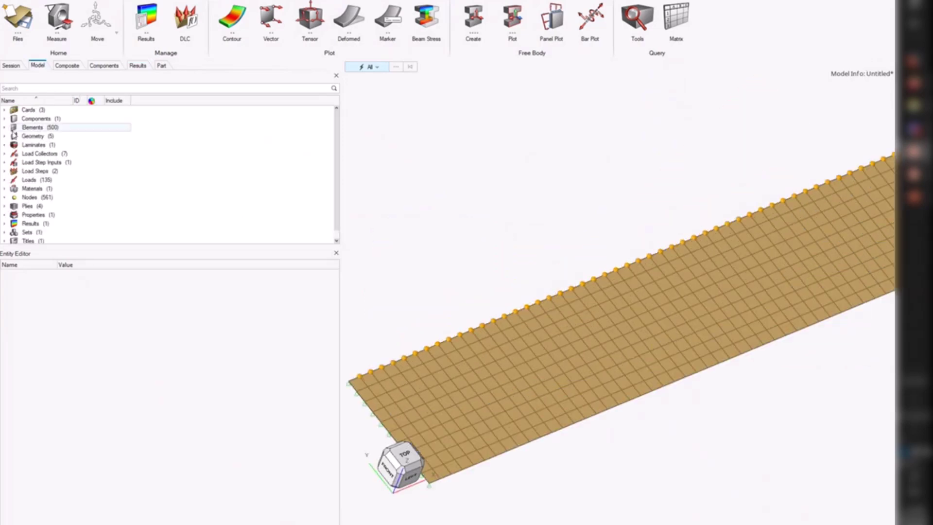
{"action": "left_click", "coordinate": [137, 65]}
{"action": "left_click", "coordinate": [4, 107]}
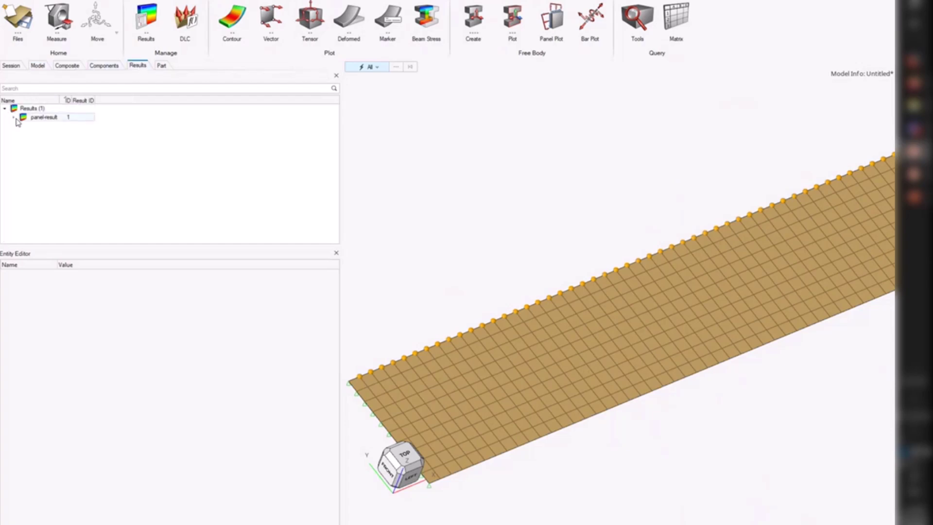
{"action": "left_click", "coordinate": [14, 117]}
{"action": "left_click", "coordinate": [22, 126]}
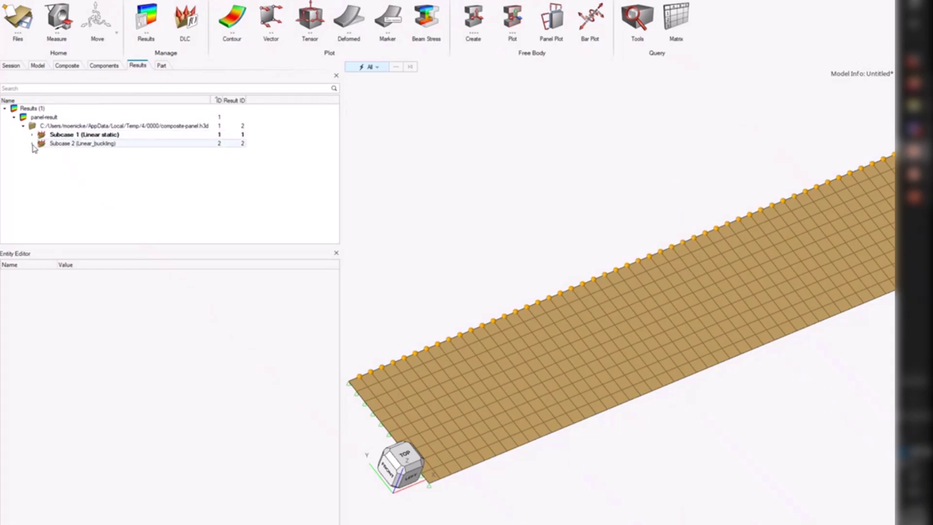
Step: Contour Subcase 1 with Composite Stresses Normal X Stress for layer LP_90deg
{"action": "left_click", "coordinate": [232, 19]}
{"action": "left_click", "coordinate": [510, 66]}
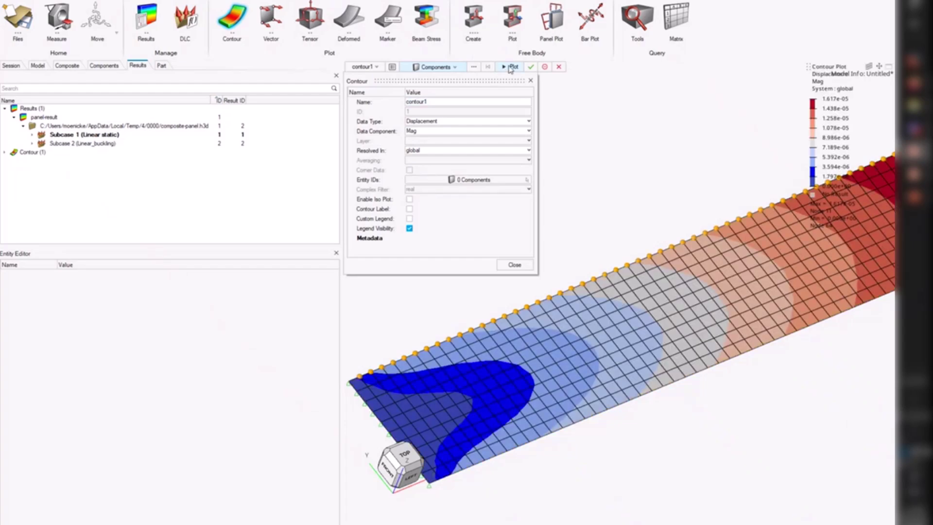
{"action": "scroll", "coordinate": [587, 353], "scroll_direction": "down", "scroll_amount": 3}
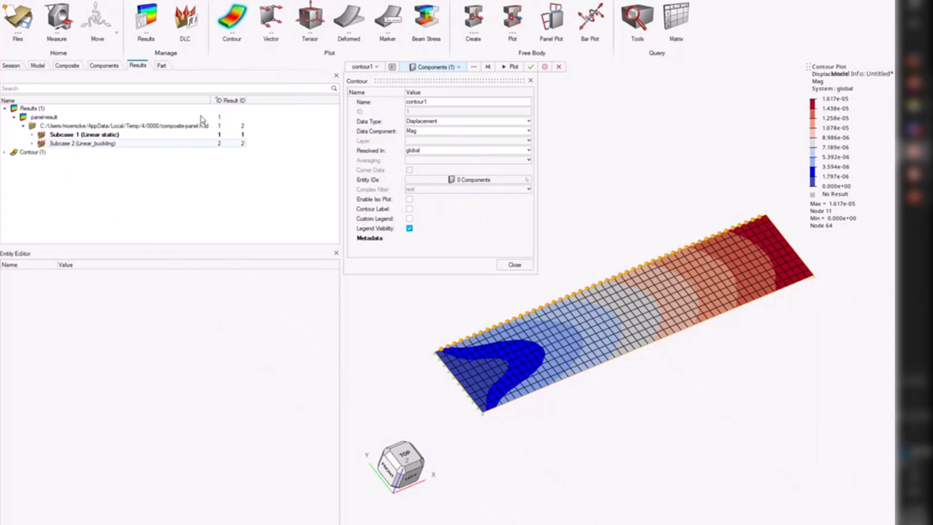
{"action": "left_click", "coordinate": [425, 124]}
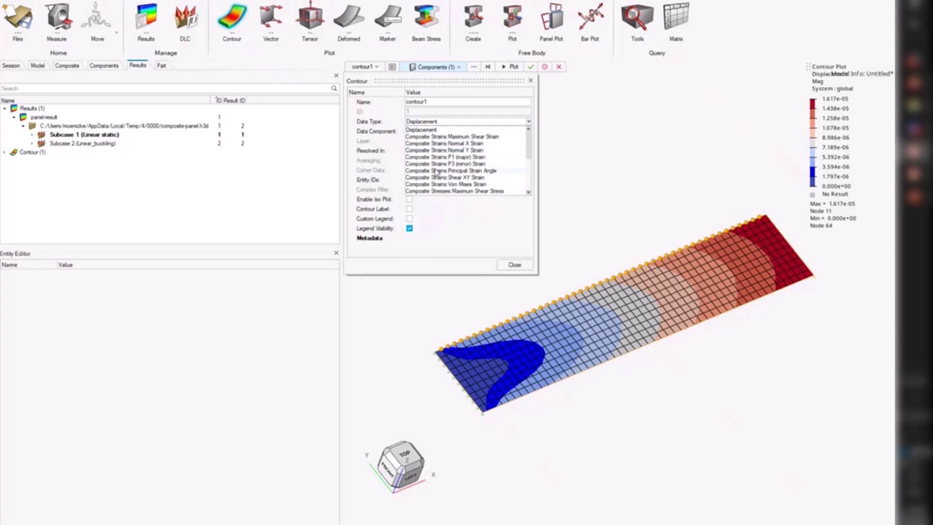
{"action": "scroll", "coordinate": [435, 165], "scroll_direction": "down", "scroll_amount": 3}
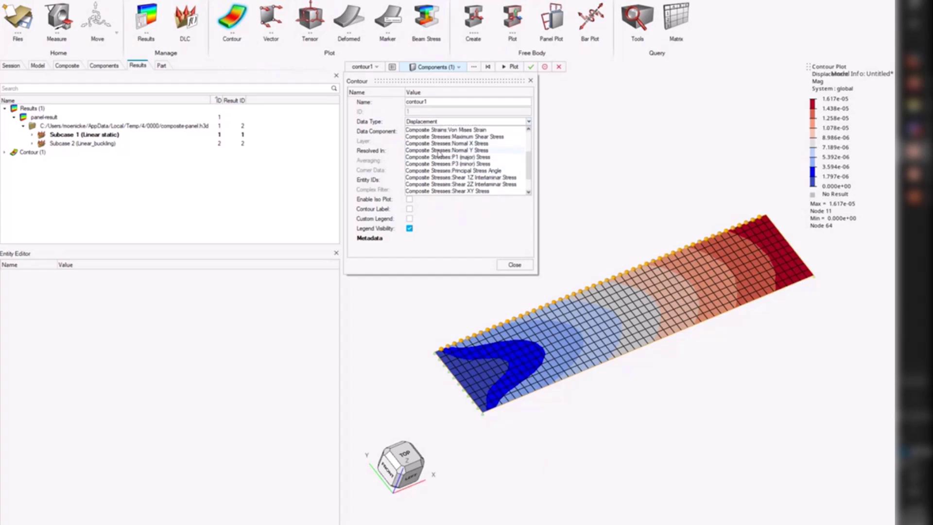
{"action": "left_click", "coordinate": [439, 144]}
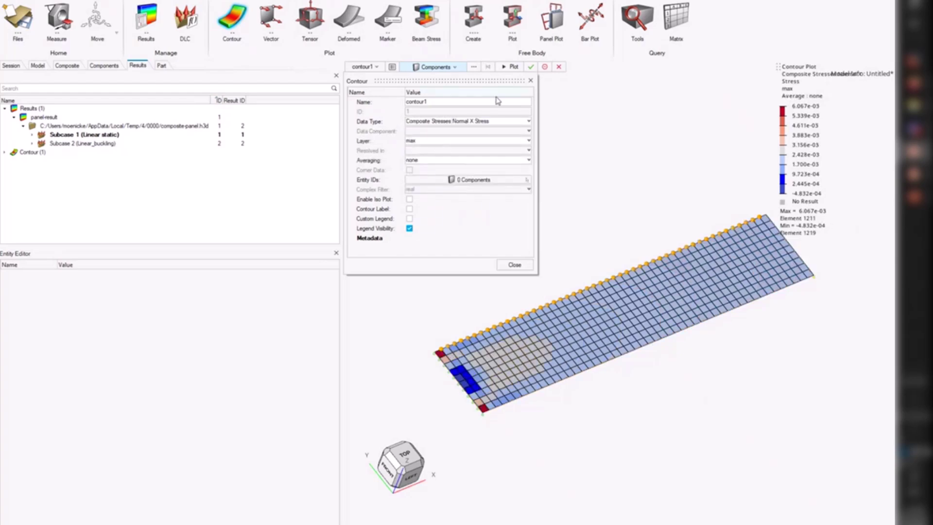
{"action": "left_click", "coordinate": [449, 140]}
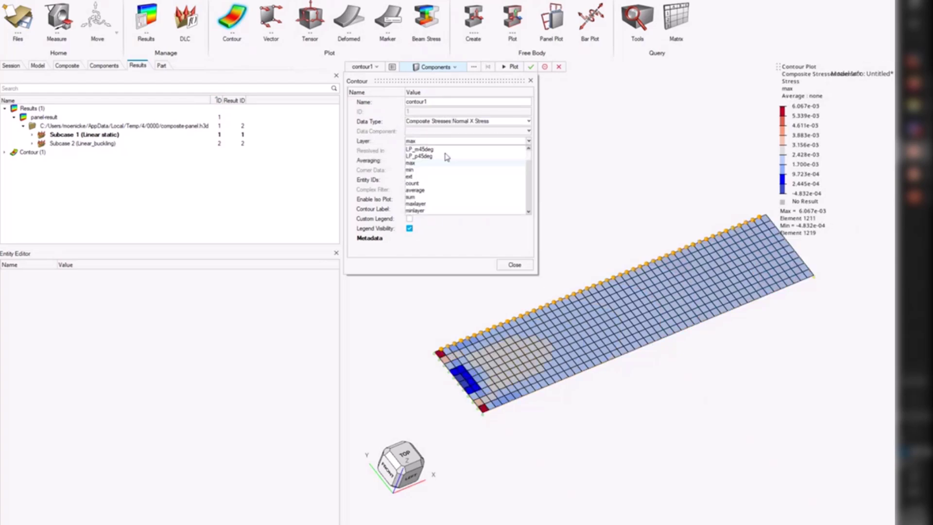
{"action": "scroll", "coordinate": [440, 165], "scroll_direction": "up", "scroll_amount": 1}
{"action": "left_click", "coordinate": [439, 157]}
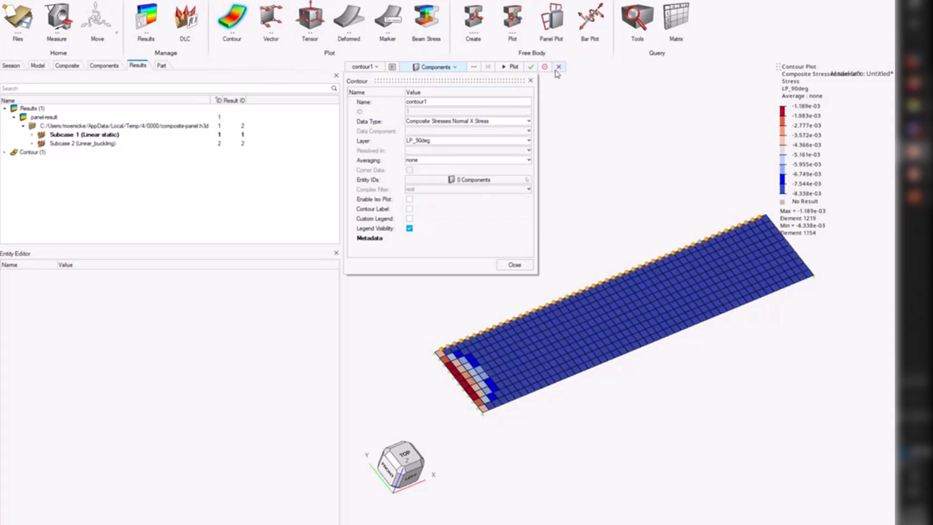
Step: Make Subcase 2 Mode 1 current and contour it with the Buckling Mode data type
{"action": "left_click", "coordinate": [32, 144]}
{"action": "left_click", "coordinate": [71, 153]}
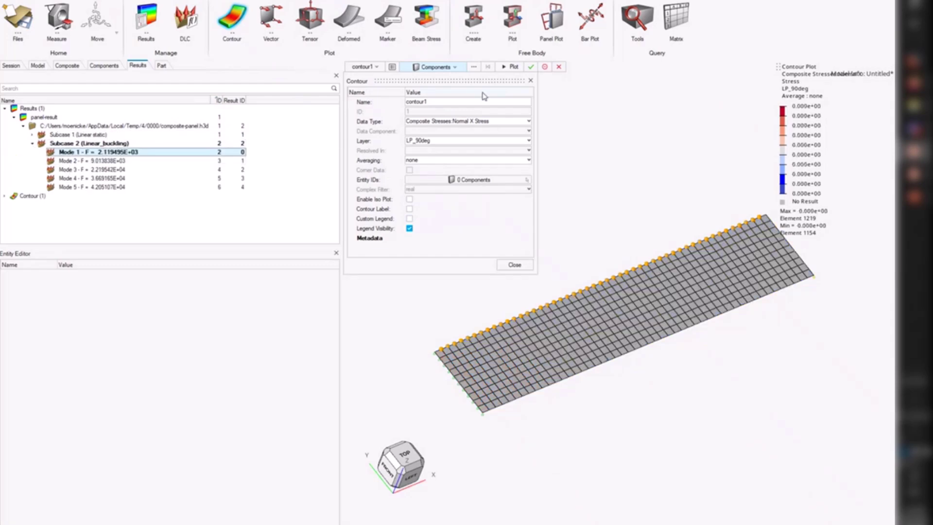
{"action": "left_click", "coordinate": [531, 82]}
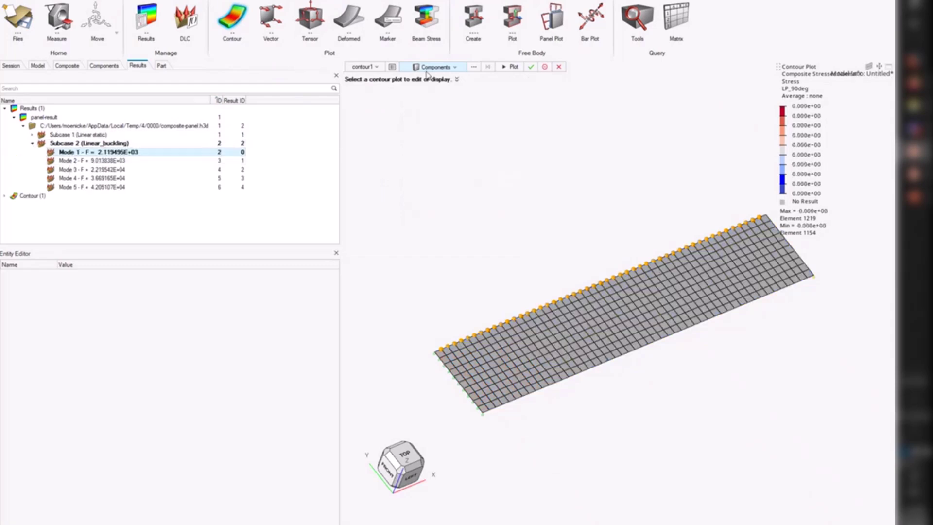
{"action": "left_click", "coordinate": [392, 67]}
{"action": "left_click", "coordinate": [448, 123]}
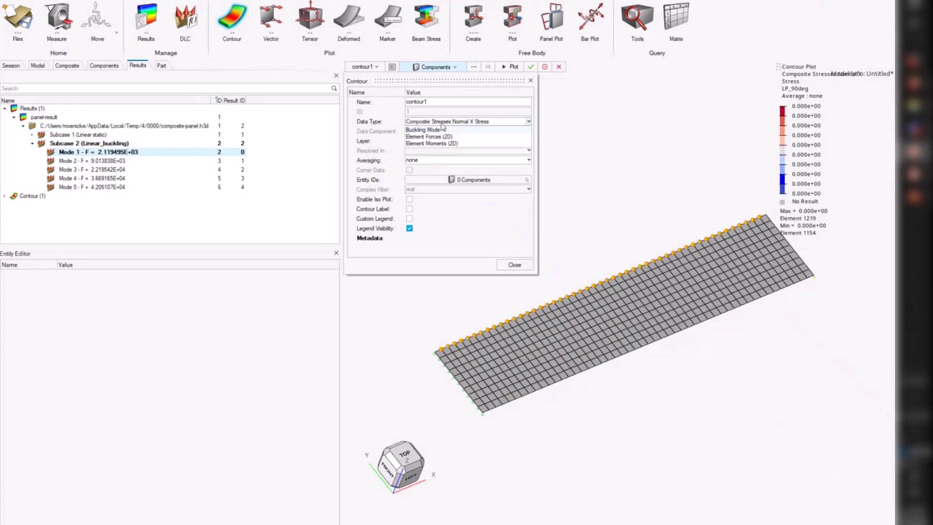
{"action": "left_click", "coordinate": [433, 134]}
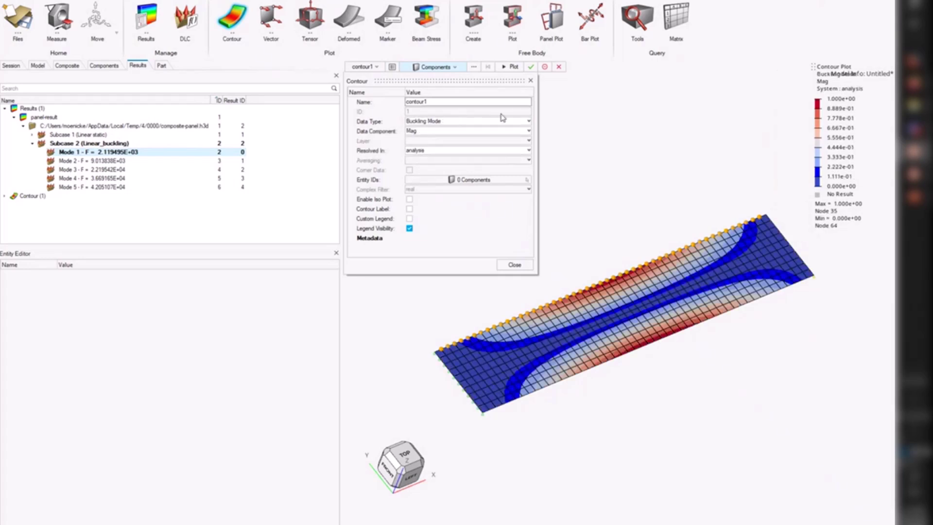
{"action": "left_click", "coordinate": [509, 267]}
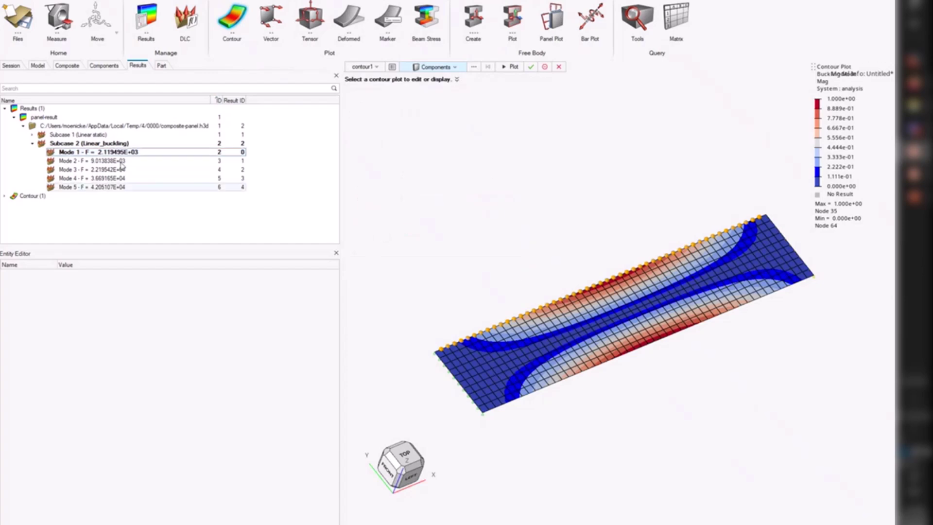
Step: Expand Load Collectors, LOADADD and SPCADD in the Model browser to reveal LOAD and SPC
{"action": "left_click", "coordinate": [67, 67]}
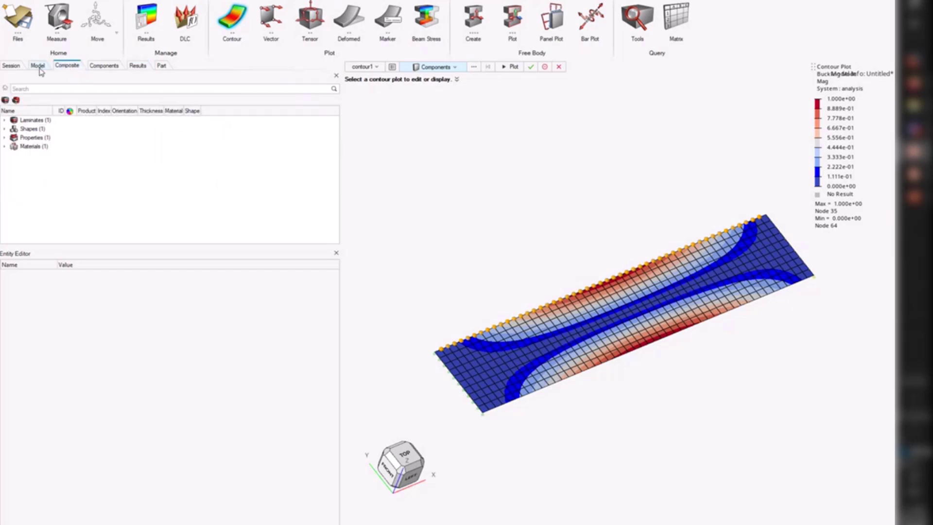
{"action": "left_click", "coordinate": [39, 67]}
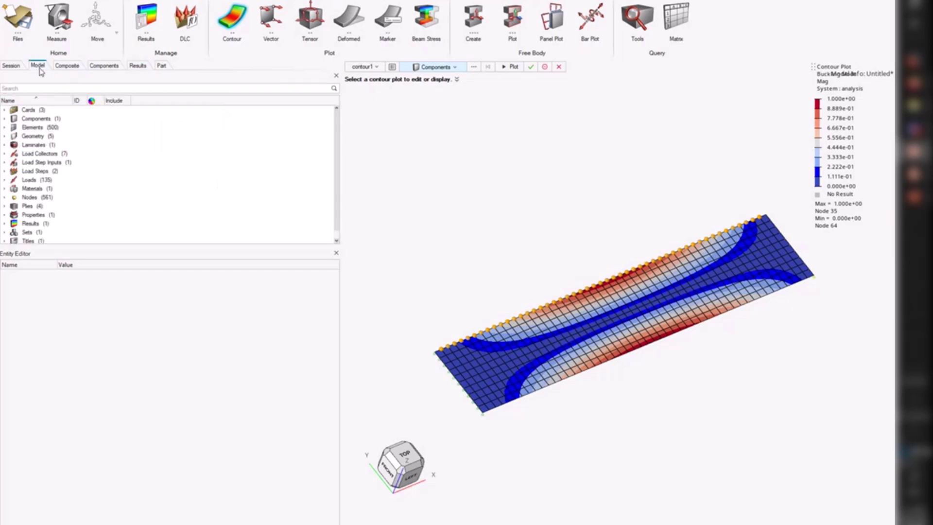
{"action": "left_click", "coordinate": [4, 153]}
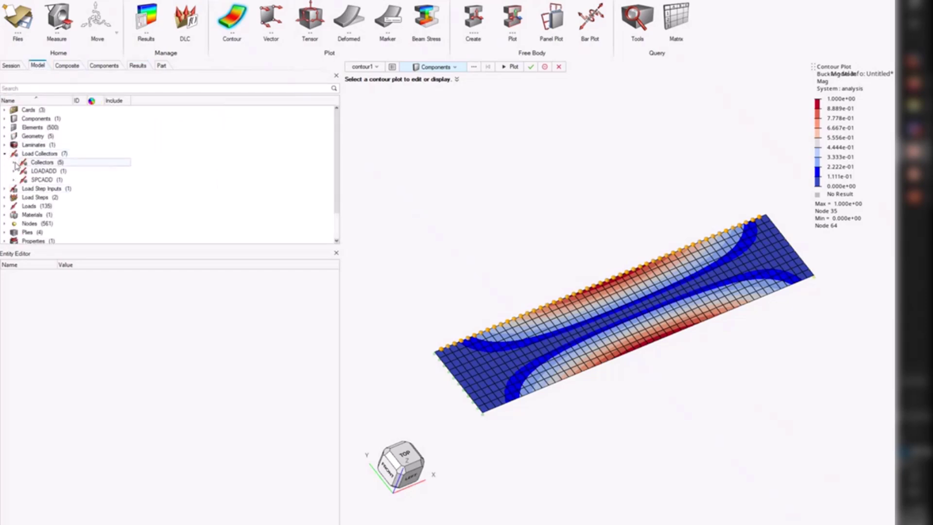
{"action": "left_click", "coordinate": [13, 163]}
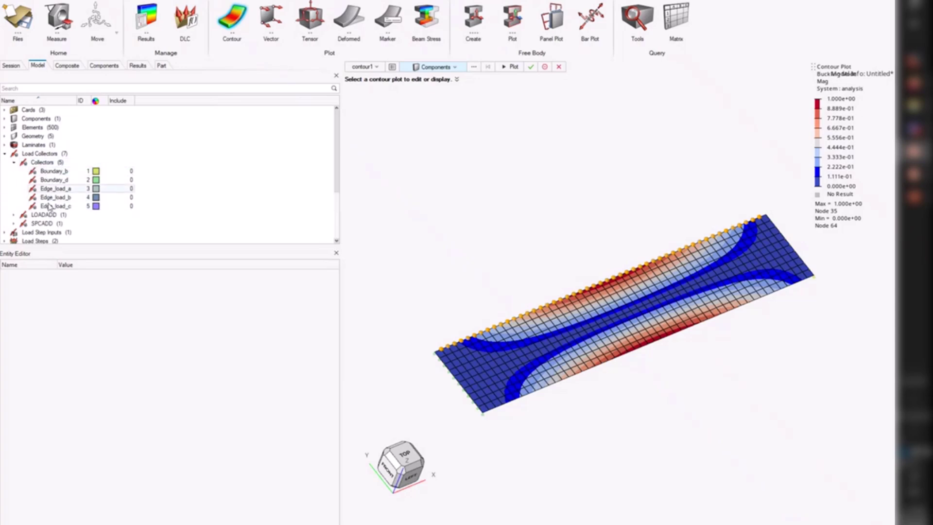
{"action": "scroll", "coordinate": [48, 197], "scroll_direction": "down", "scroll_amount": 3}
{"action": "scroll", "coordinate": [50, 201], "scroll_direction": "up", "scroll_amount": 2}
{"action": "left_click", "coordinate": [15, 181]}
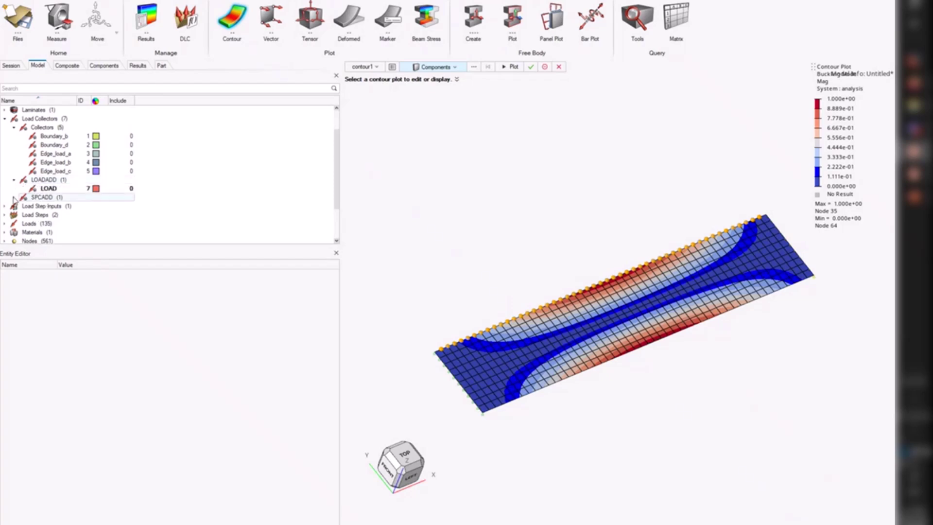
{"action": "left_click", "coordinate": [14, 197]}
{"action": "scroll", "coordinate": [58, 219], "scroll_direction": "down", "scroll_amount": 3}
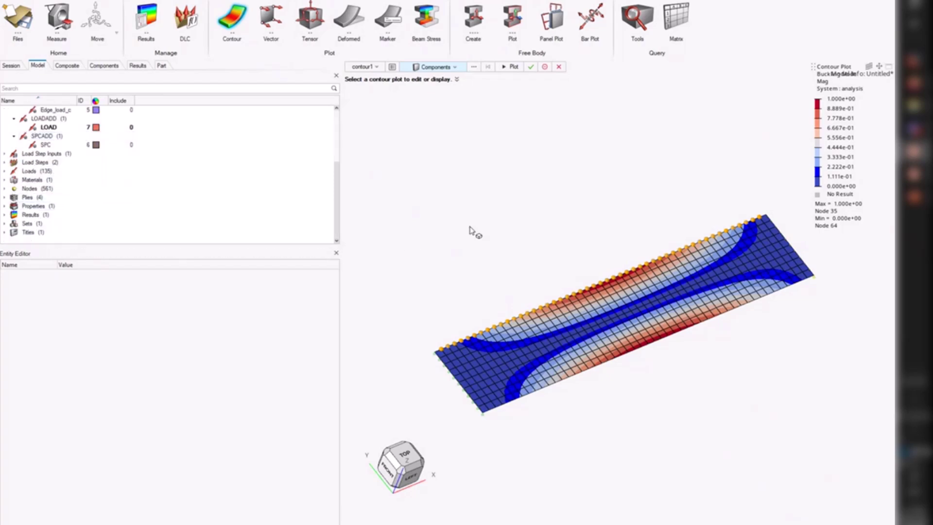
{"action": "scroll", "coordinate": [483, 234], "scroll_direction": "down", "scroll_amount": 3}
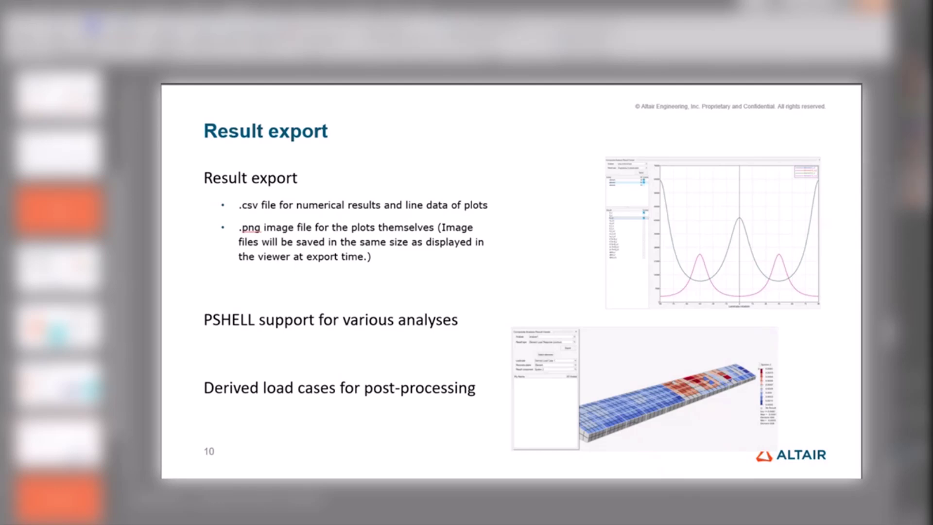
Step: Bring up slide 10, 'Result export', in the PowerPoint deck
{"action": "mouse_move", "coordinate": [853, 169]}
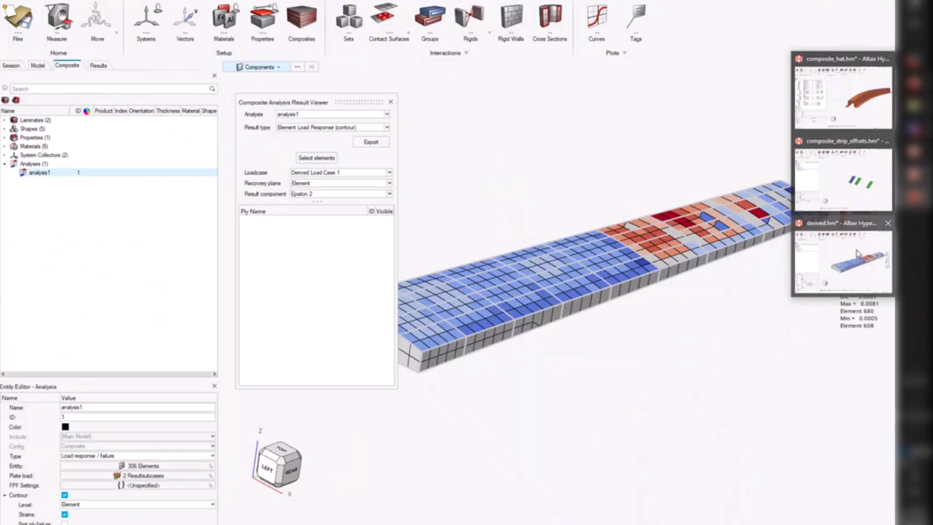
Step: Switch from derived.hm to the composite_hat.hm model window
{"action": "left_click", "coordinate": [829, 257]}
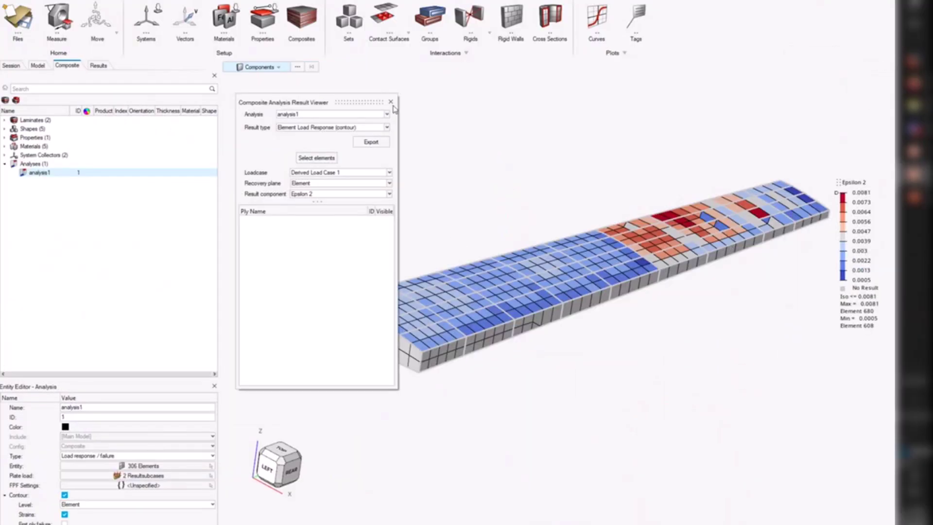
{"action": "mouse_move", "coordinate": [912, 174]}
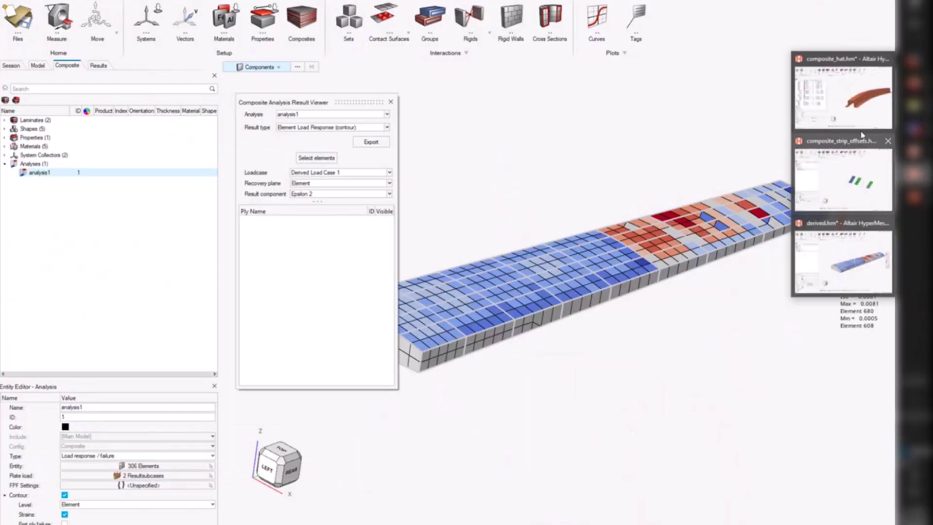
{"action": "left_click", "coordinate": [859, 115]}
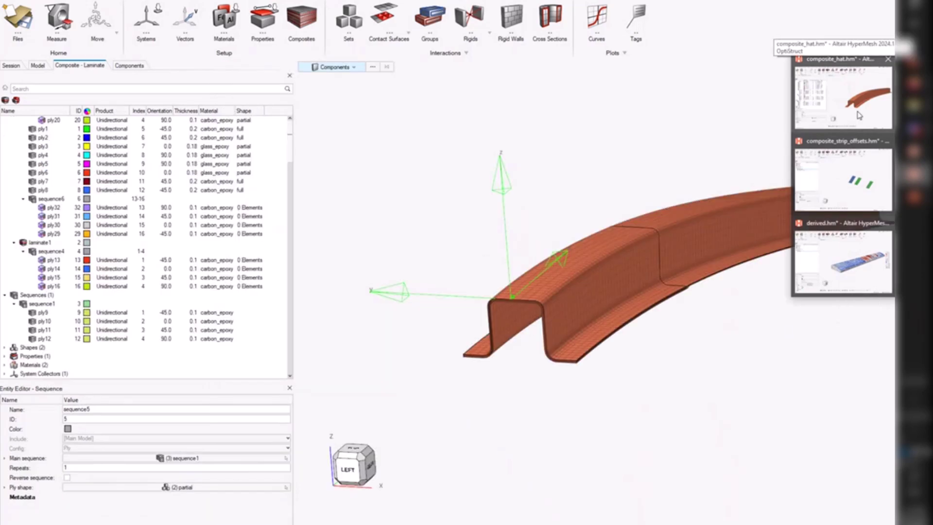
Step: Select ply3 in the laminate tree and analyze it to view its glass_epoxy data and matrices
{"action": "left_click", "coordinate": [97, 207]}
{"action": "left_click", "coordinate": [62, 199]}
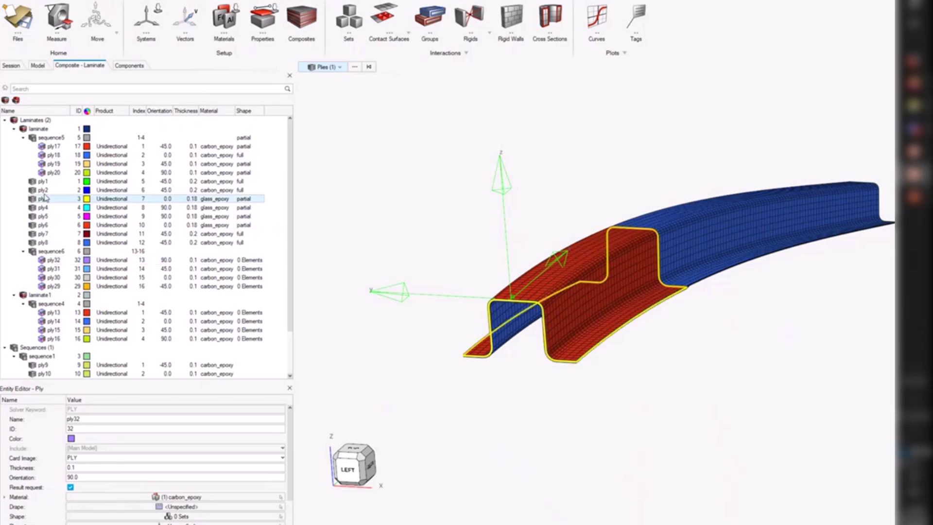
{"action": "right_click", "coordinate": [42, 198]}
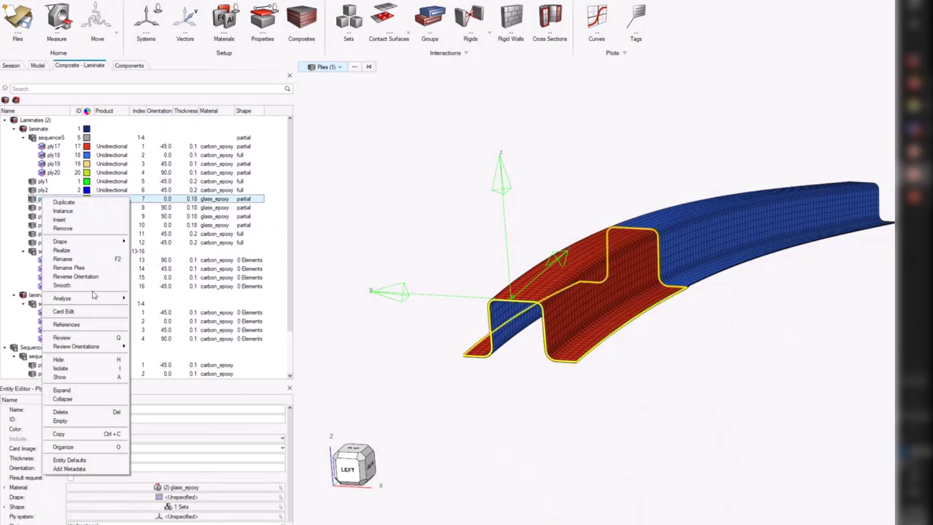
{"action": "mouse_move", "coordinate": [94, 298]}
{"action": "left_click", "coordinate": [161, 299]}
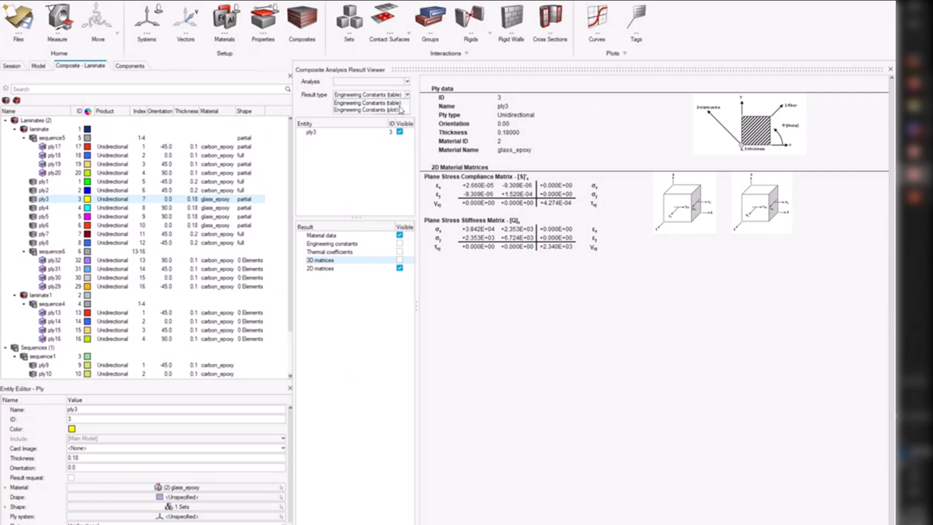
Step: Plot ply3's engineering constants E_x and E_y against orientation change
{"action": "left_click", "coordinate": [399, 111]}
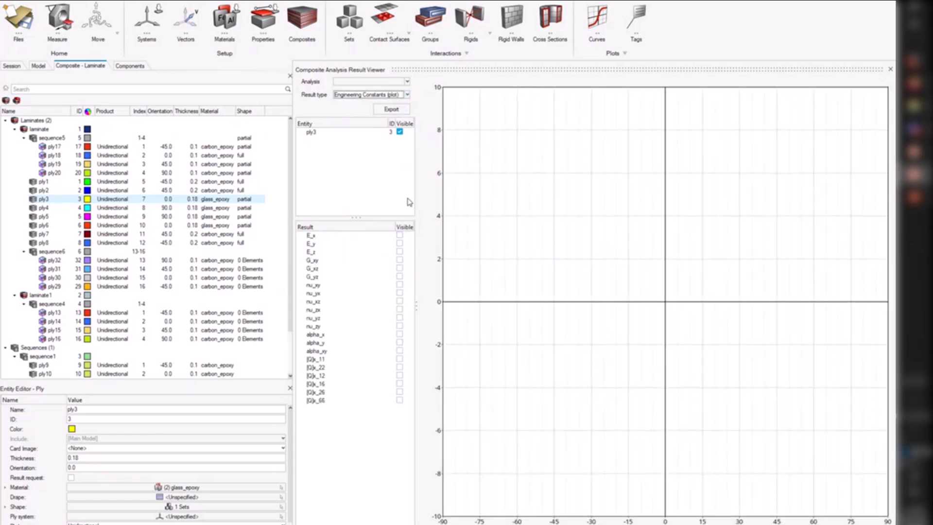
{"action": "left_click", "coordinate": [399, 237]}
{"action": "left_click", "coordinate": [399, 244]}
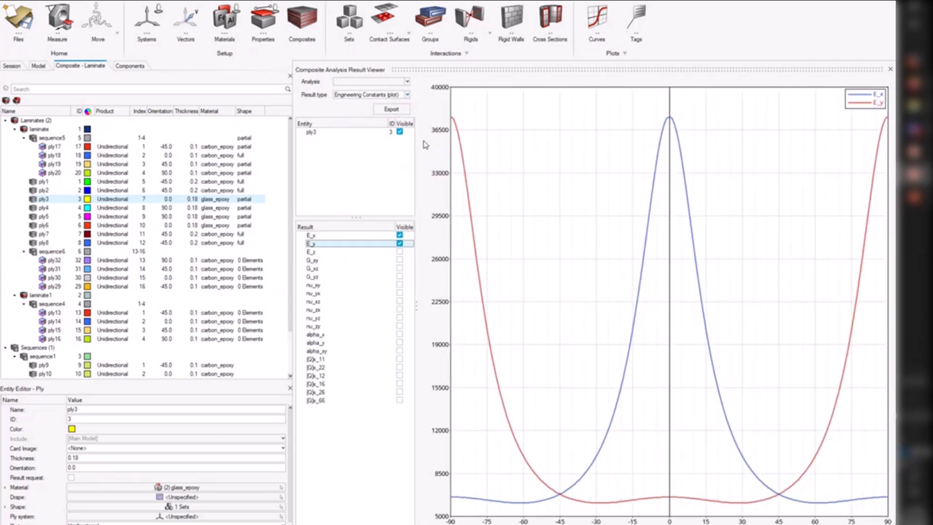
Step: Float the result viewer, shrink it and move it right beside the model
{"action": "left_click_drag", "start_coordinate": [452, 67], "coordinate": [366, 49]}
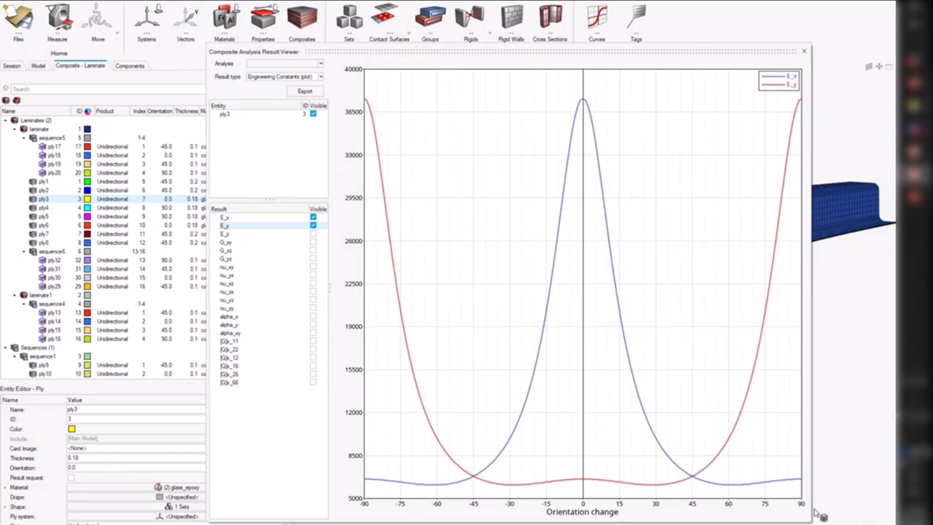
{"action": "left_click_drag", "start_coordinate": [806, 520], "coordinate": [762, 335]}
{"action": "left_click_drag", "start_coordinate": [450, 49], "coordinate": [511, 70]}
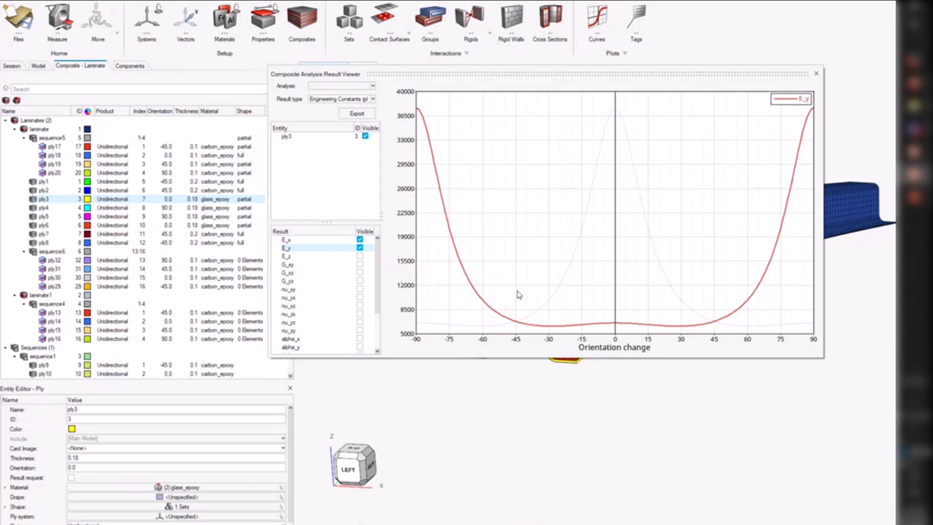
{"action": "mouse_move", "coordinate": [531, 327]}
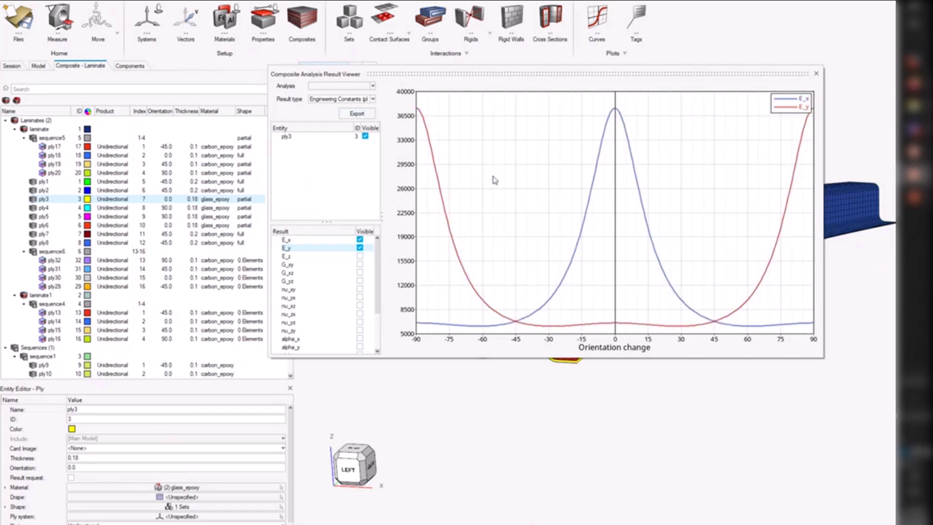
Step: Close the ply3 result viewer and the plot viewer to reveal the three-strip model
{"action": "left_click", "coordinate": [817, 74]}
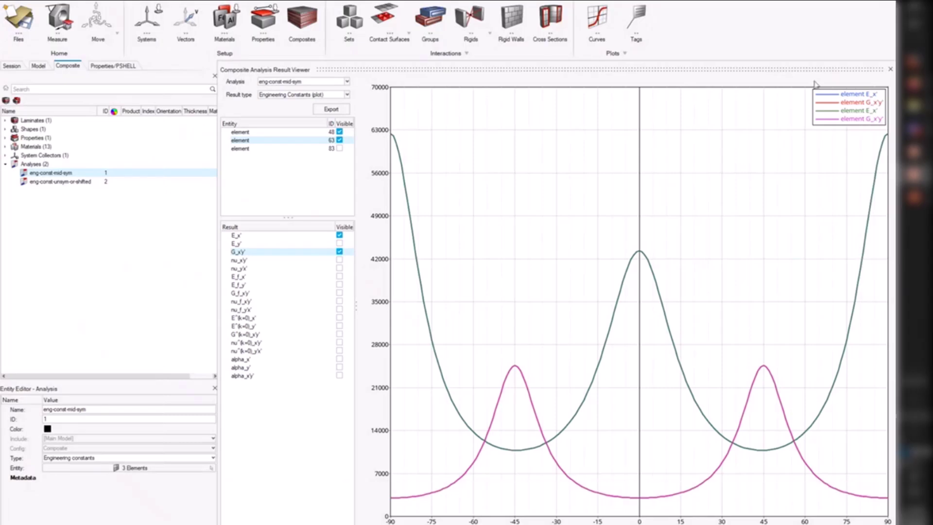
{"action": "left_click", "coordinate": [893, 71]}
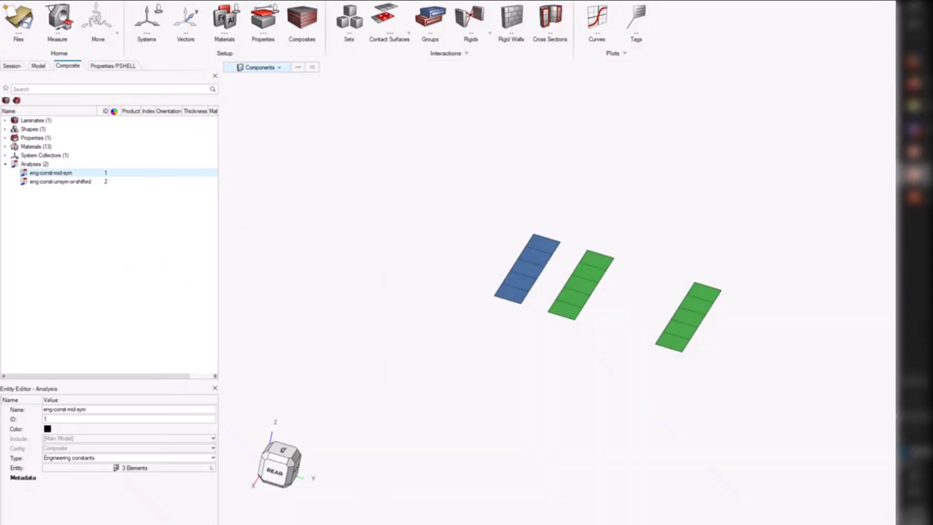
Step: Switch to composite_strip_offsets.hm and look over its eng-const-unsym-or-shifted and eng-const-mid-sym analyses
{"action": "left_click", "coordinate": [915, 173]}
{"action": "mouse_move", "coordinate": [914, 174]}
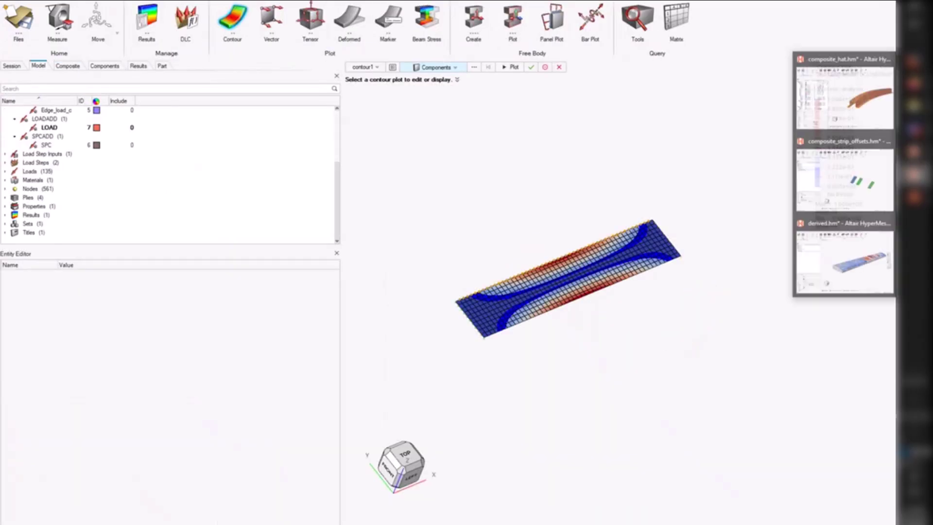
{"action": "left_click", "coordinate": [870, 189]}
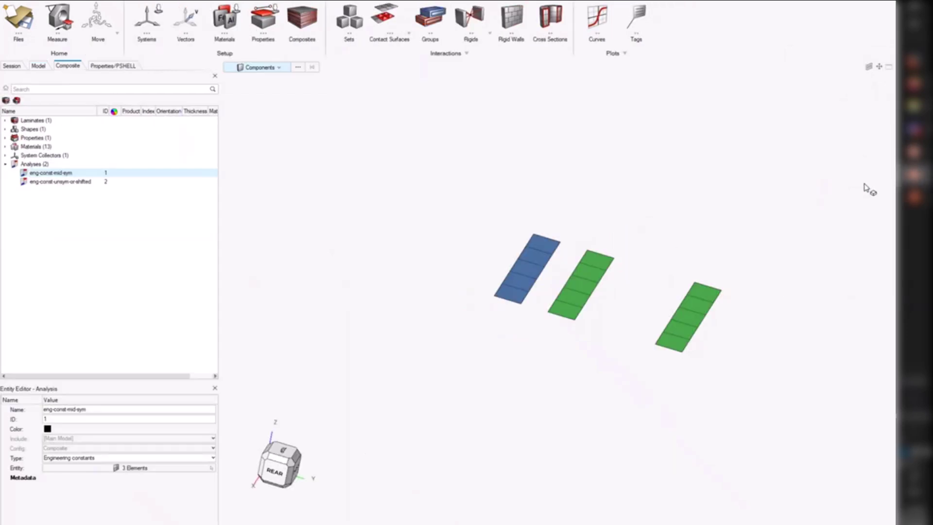
{"action": "left_click", "coordinate": [51, 182]}
{"action": "left_click", "coordinate": [51, 175]}
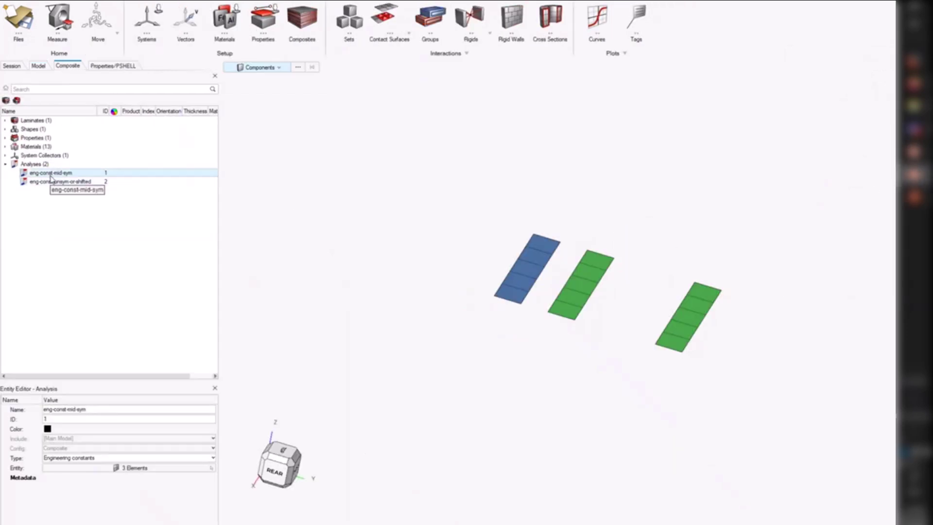
Step: Expand Materials (13) and inspect pshell_sym_A, pshell_sym_D and pshell_sym_E
{"action": "left_click", "coordinate": [5, 146]}
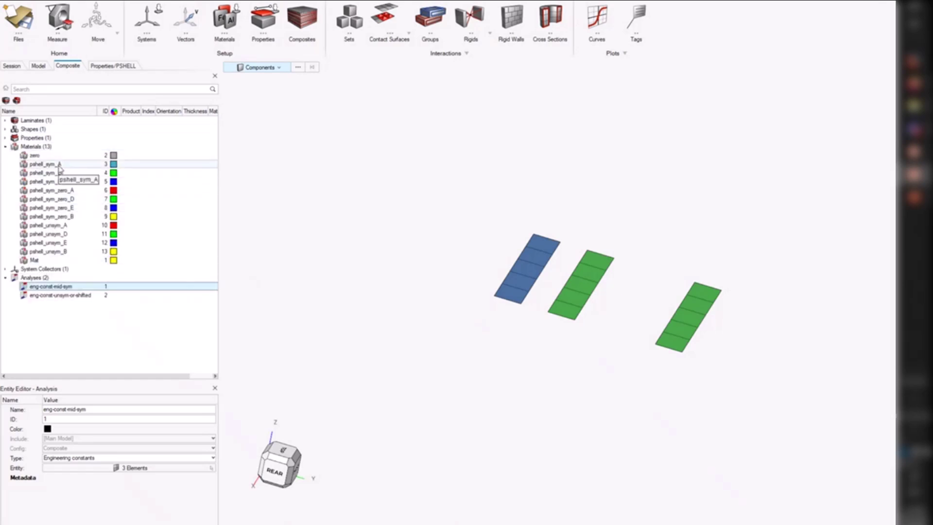
{"action": "left_click", "coordinate": [60, 165]}
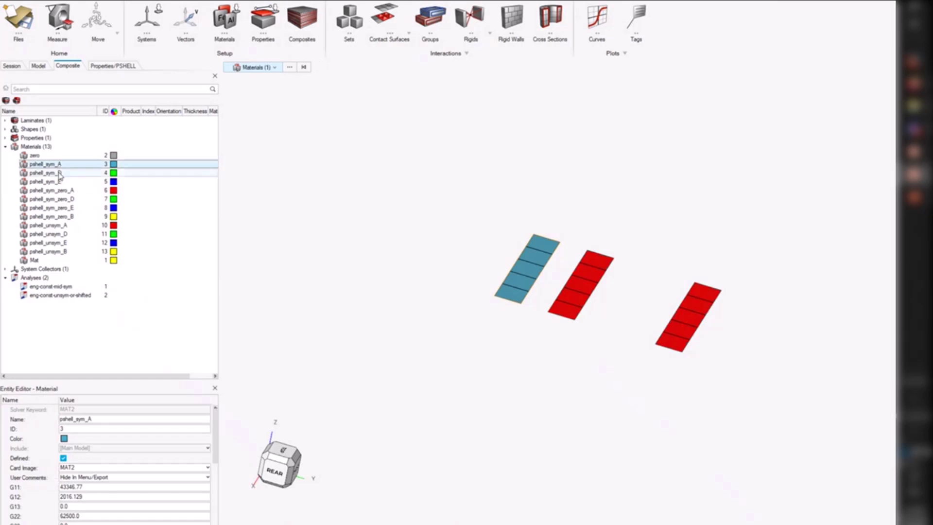
{"action": "left_click", "coordinate": [60, 173]}
{"action": "left_click", "coordinate": [60, 182]}
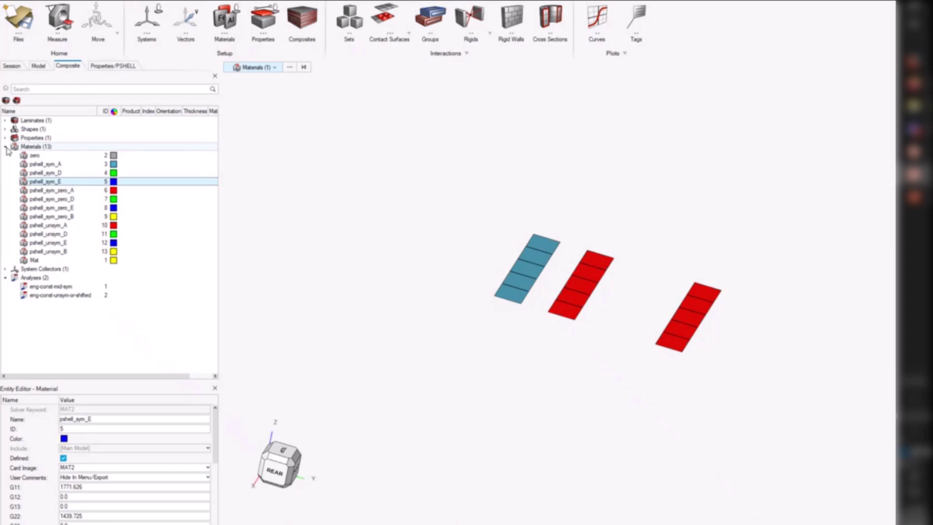
Step: Run the eng-const-mid-sym analysis and float its result viewer
{"action": "left_click", "coordinate": [63, 286]}
{"action": "right_click", "coordinate": [65, 287]}
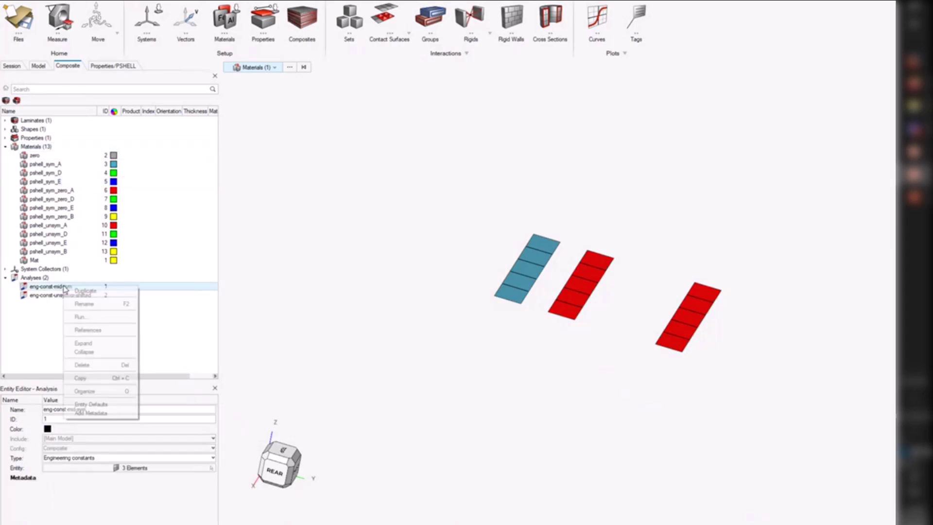
{"action": "left_click", "coordinate": [89, 319]}
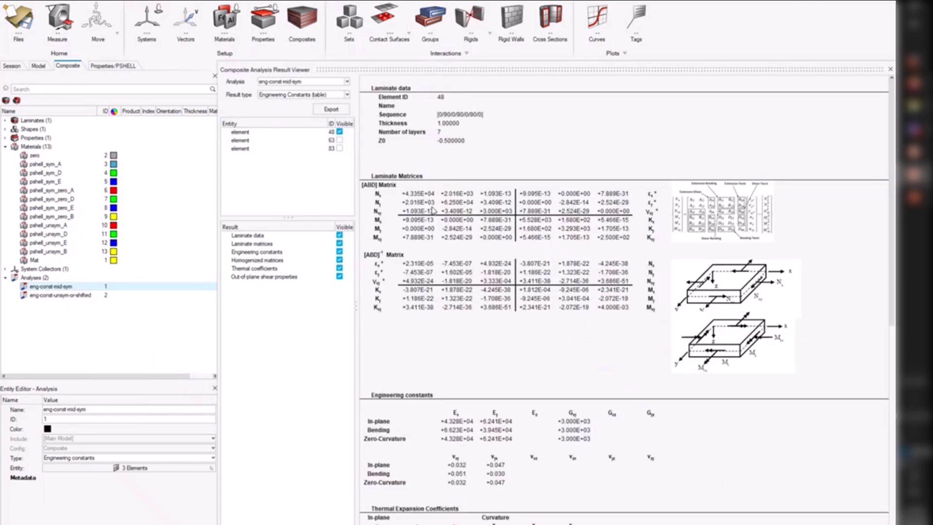
{"action": "left_click_drag", "start_coordinate": [410, 68], "coordinate": [478, 246]}
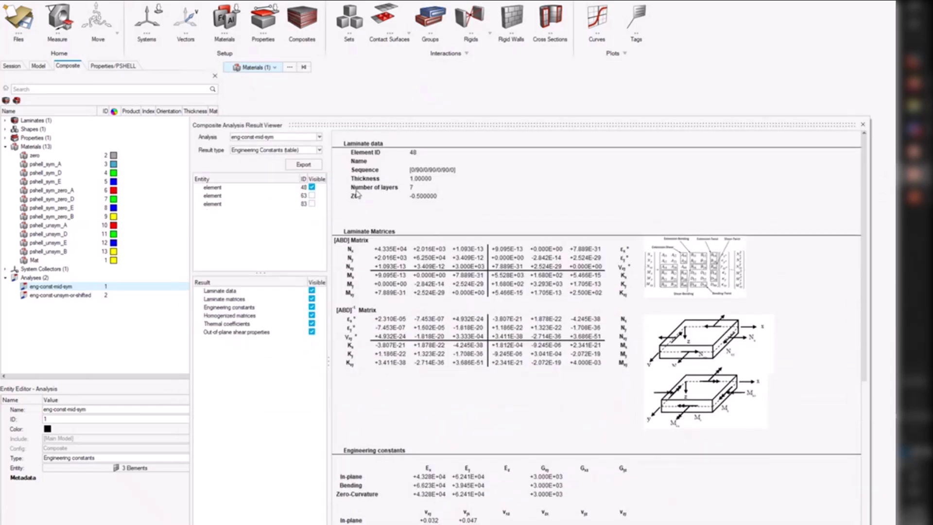
Step: Toggle laminate results for elements 48, 63 and 83 to compare their ABD matrices
{"action": "left_click", "coordinate": [311, 204]}
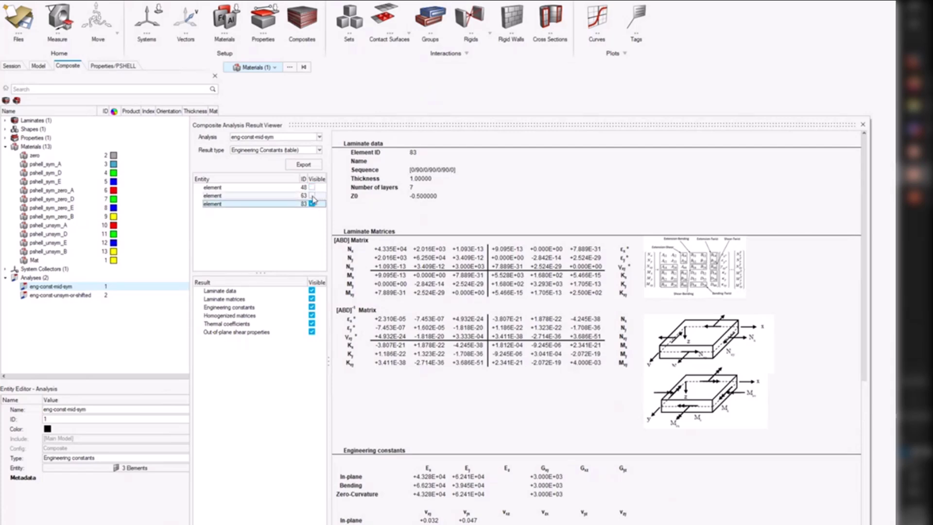
{"action": "left_click", "coordinate": [311, 195]}
{"action": "left_click_drag", "start_coordinate": [420, 129], "coordinate": [424, 85]}
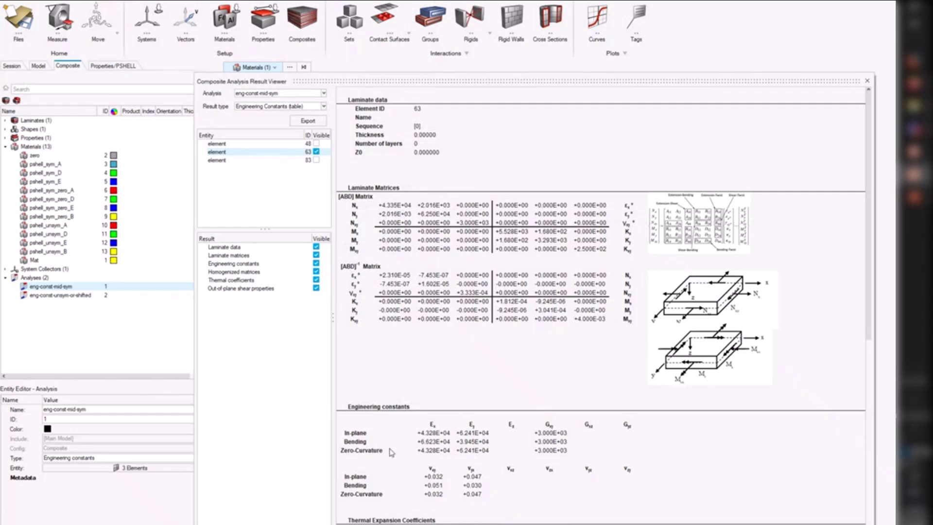
{"action": "left_click", "coordinate": [316, 143]}
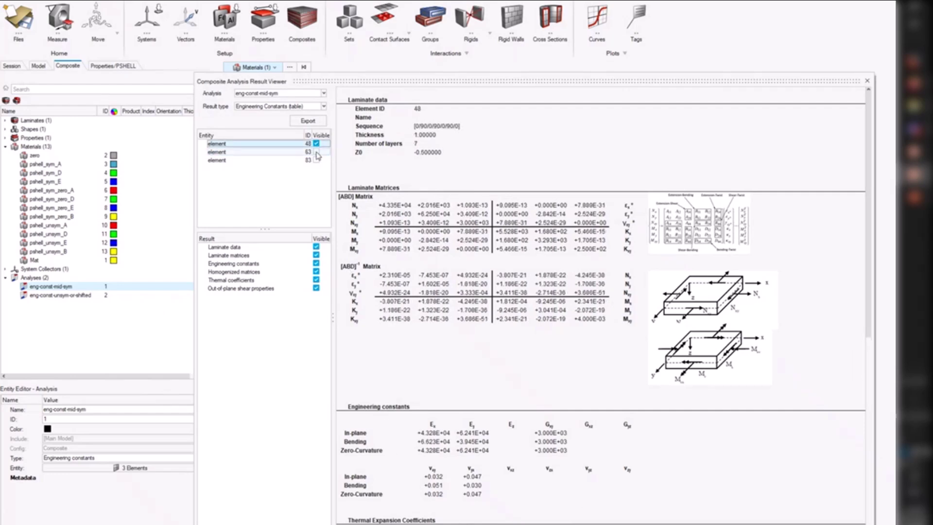
{"action": "left_click", "coordinate": [317, 153]}
{"action": "left_click", "coordinate": [316, 160]}
{"action": "left_click", "coordinate": [317, 152]}
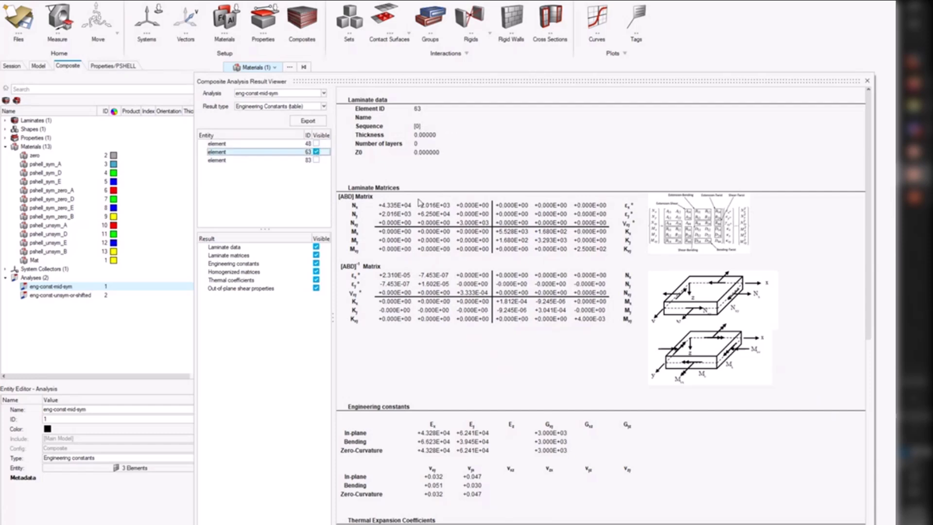
{"action": "left_click", "coordinate": [317, 143]}
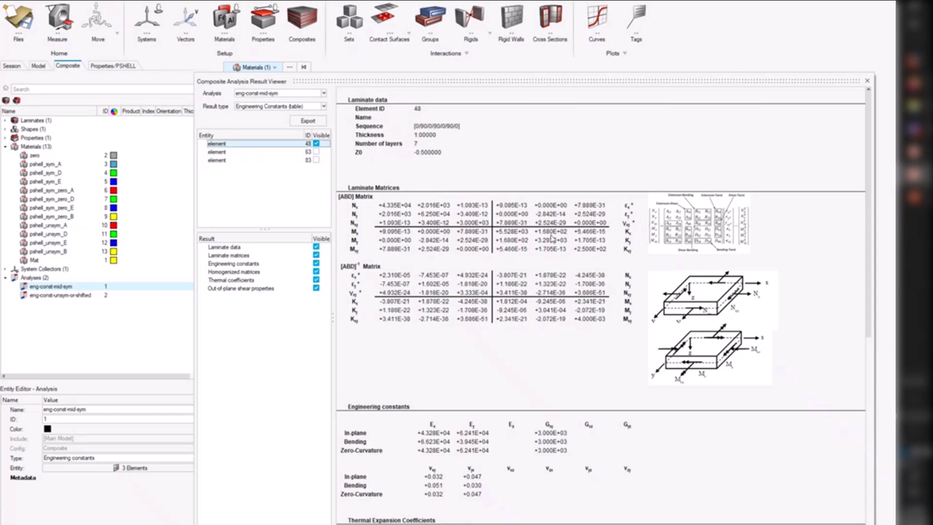
{"action": "left_click", "coordinate": [315, 152]}
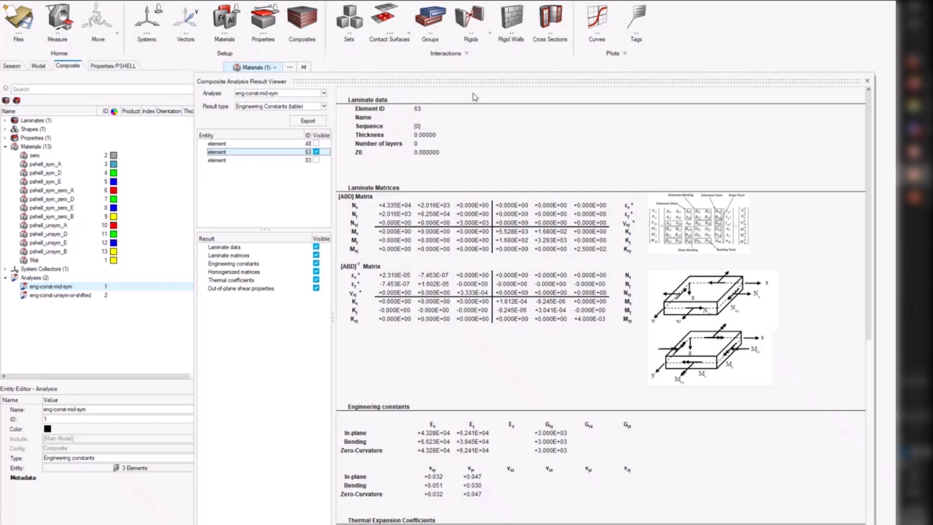
Step: Reposition and narrow the result viewer, then close it
{"action": "mouse_move", "coordinate": [472, 80]}
{"action": "left_mouse_down"}
{"action": "mouse_move", "coordinate": [462, 59]}
{"action": "mouse_move", "coordinate": [467, 95]}
{"action": "left_mouse_up"}
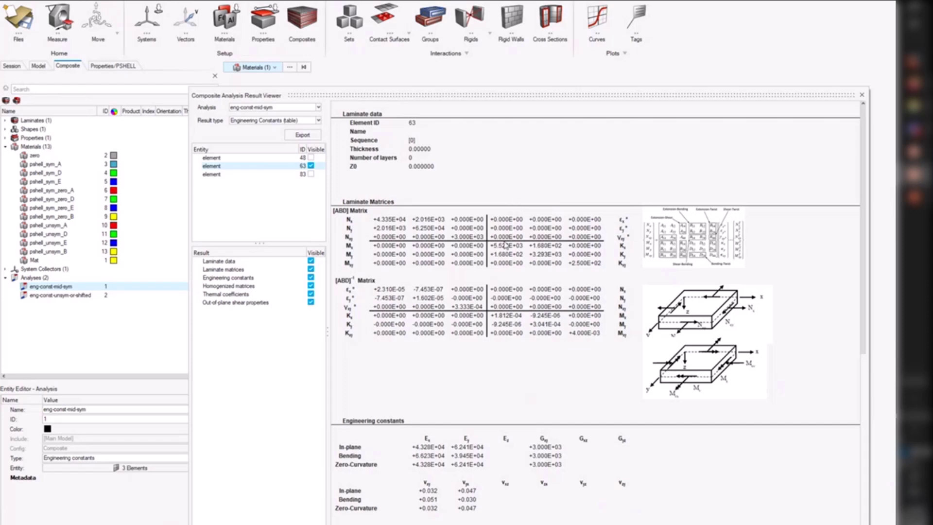
{"action": "left_click", "coordinate": [317, 208]}
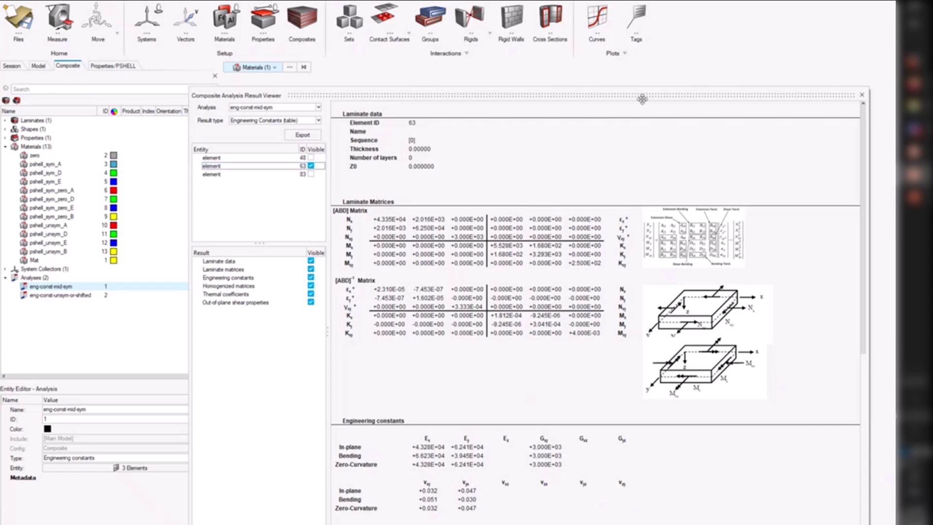
{"action": "left_click_drag", "start_coordinate": [642, 100], "coordinate": [652, 87]}
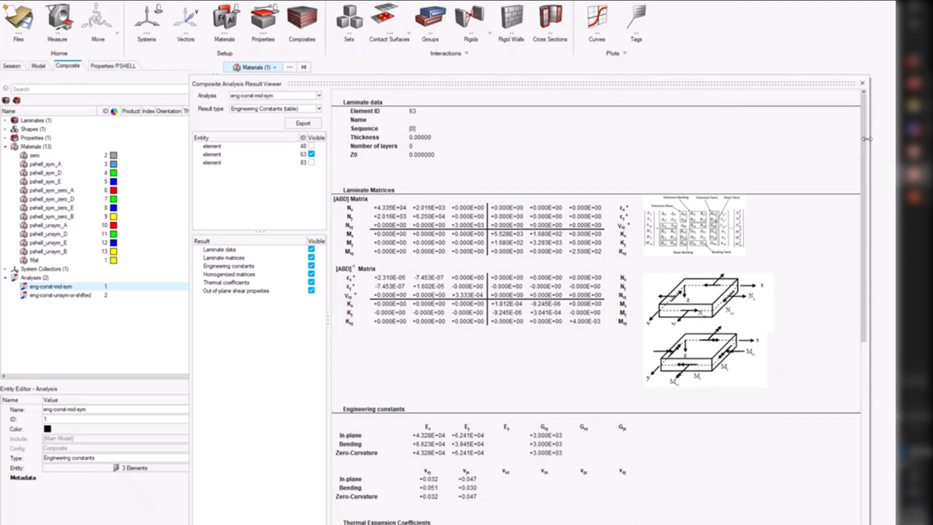
{"action": "left_click_drag", "start_coordinate": [867, 139], "coordinate": [814, 144]}
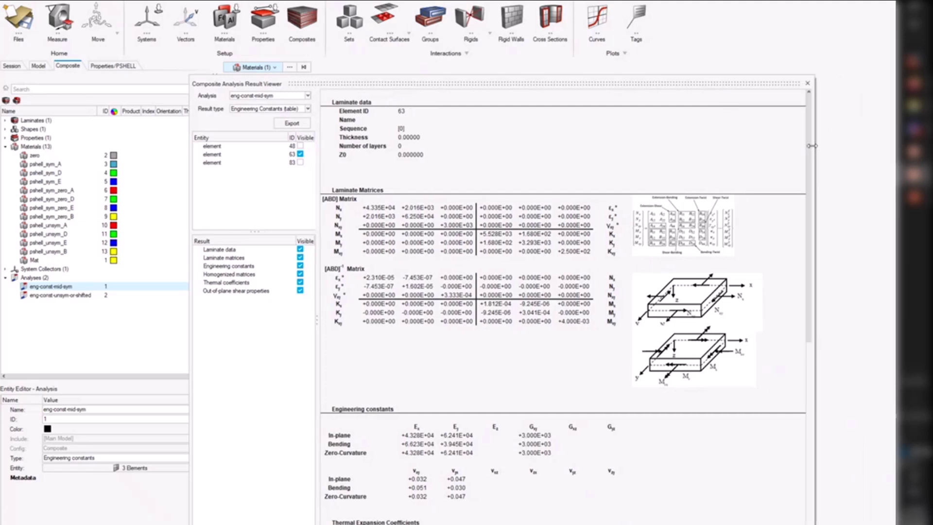
{"action": "left_click", "coordinate": [808, 86]}
Step: Start the PowerPoint slide show from slide 10, 'Result export'
{"action": "left_click", "coordinate": [902, 204]}
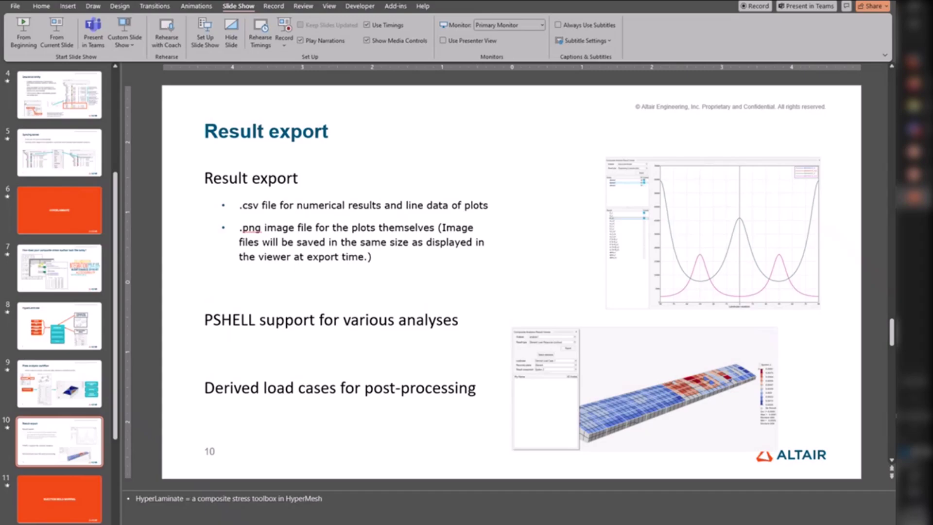
{"action": "key", "text": "shift+F5"}
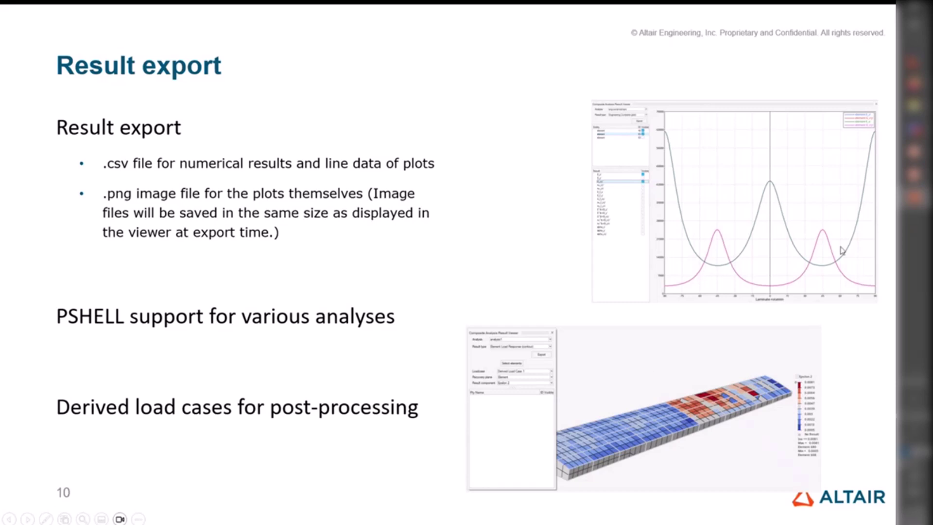
{"action": "mouse_move", "coordinate": [913, 174]}
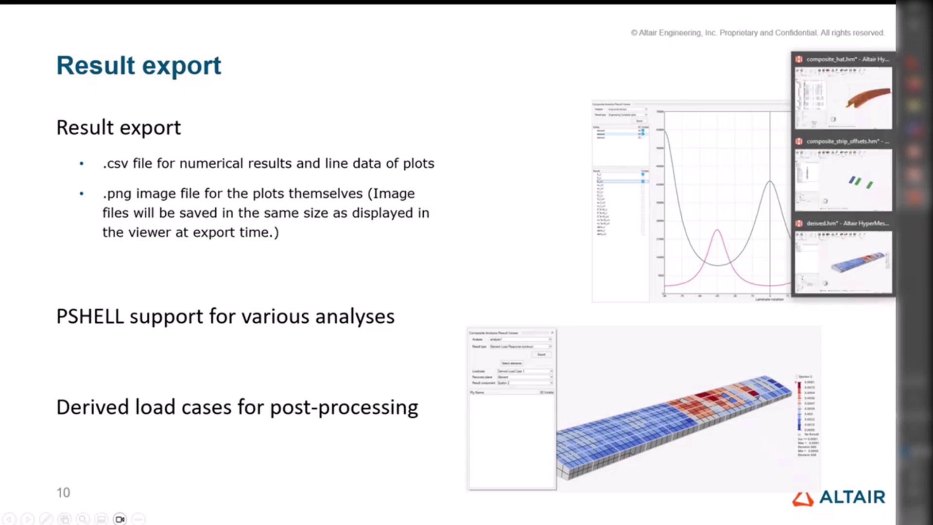
Step: Close the composite strain results viewer in derived.hm and show the results browser
{"action": "left_click", "coordinate": [845, 257]}
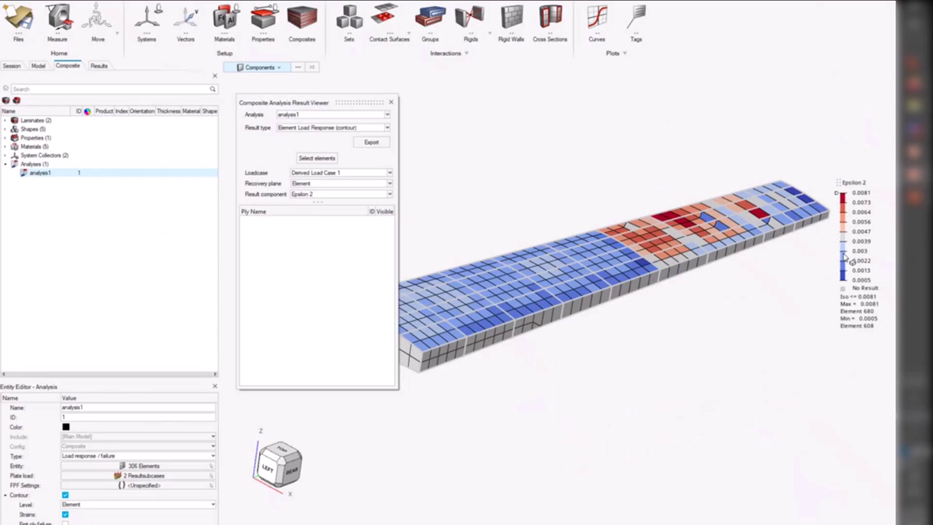
{"action": "left_click", "coordinate": [392, 103]}
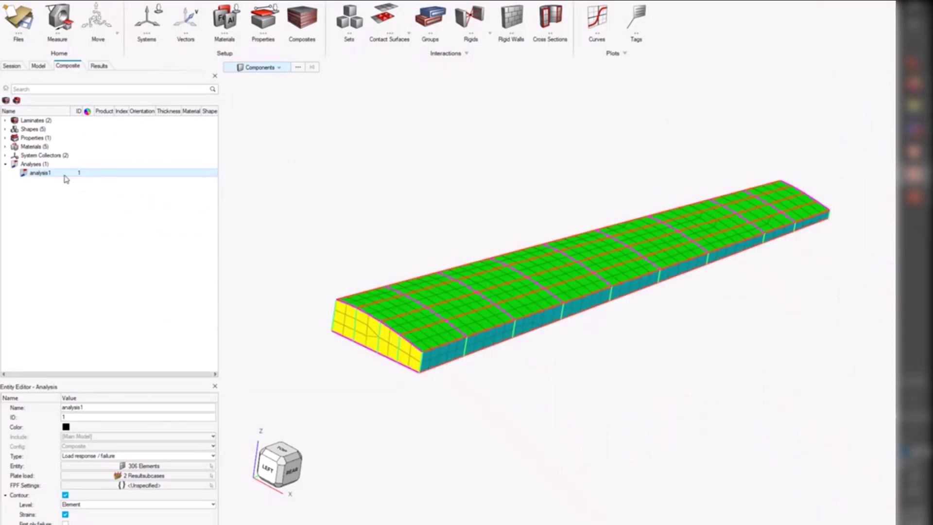
{"action": "left_click", "coordinate": [104, 69]}
Step: Expand result1's Wing-0-deg-160ms.h3d subcases and the Derived Load Cases folder
{"action": "left_click", "coordinate": [6, 109]}
{"action": "left_click", "coordinate": [14, 117]}
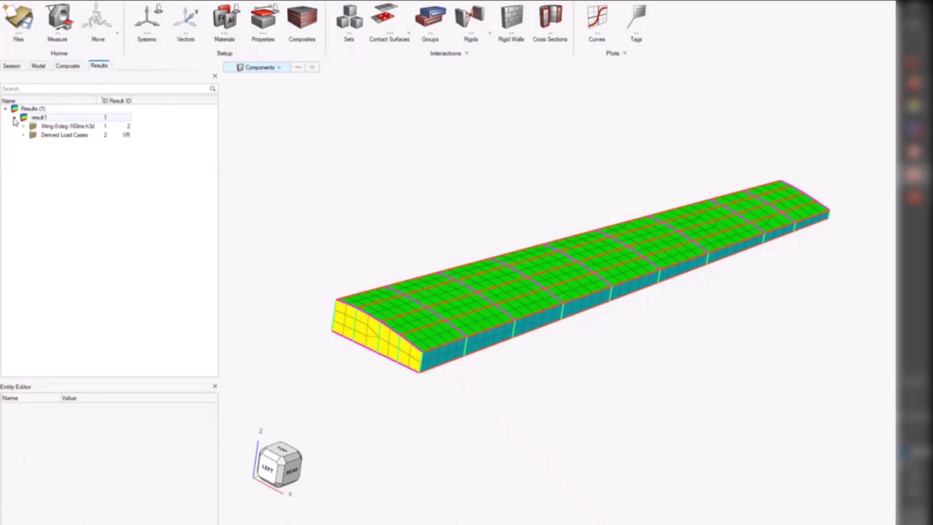
{"action": "left_click", "coordinate": [24, 126]}
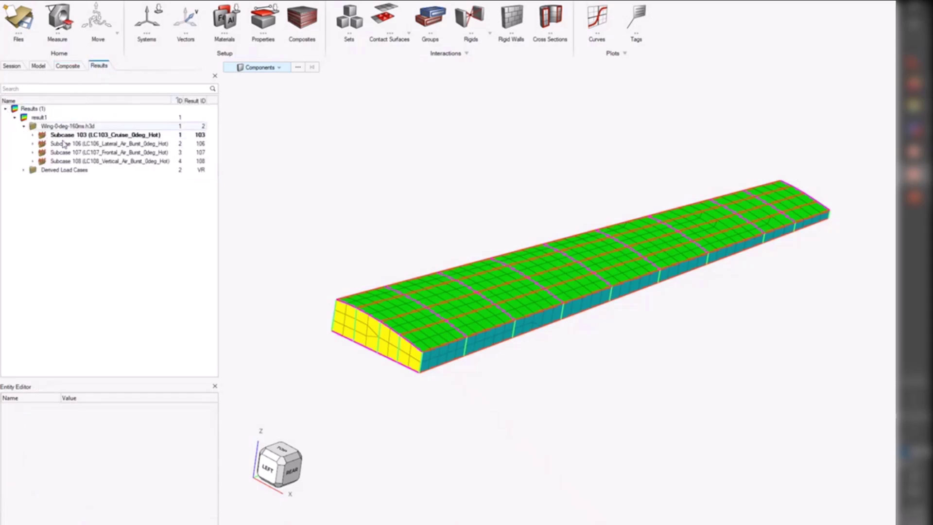
{"action": "left_click", "coordinate": [23, 169]}
{"action": "left_click", "coordinate": [59, 178]}
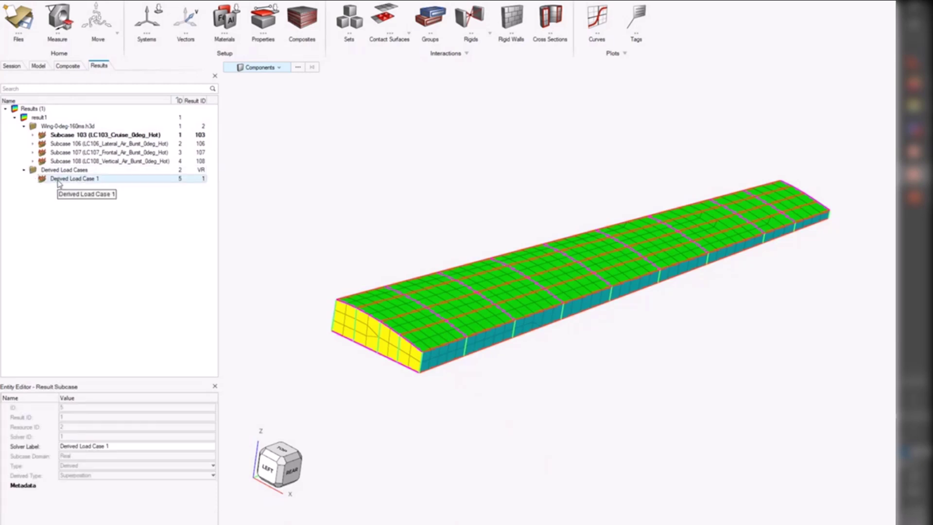
{"action": "left_click", "coordinate": [132, 236]}
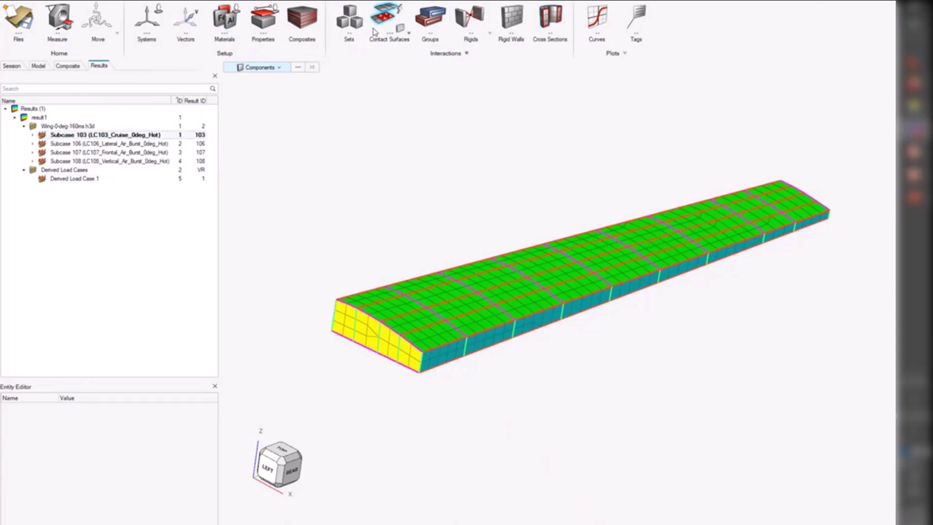
Step: Create Derived Load Case 2 combining Subcases 106 and 107
{"action": "left_click", "coordinate": [311, 2]}
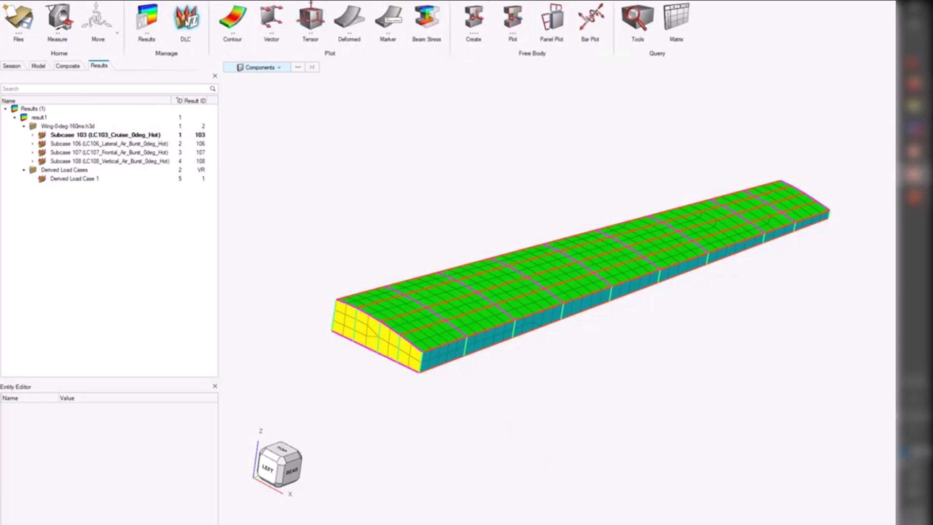
{"action": "left_click", "coordinate": [190, 29]}
{"action": "left_click", "coordinate": [366, 203]}
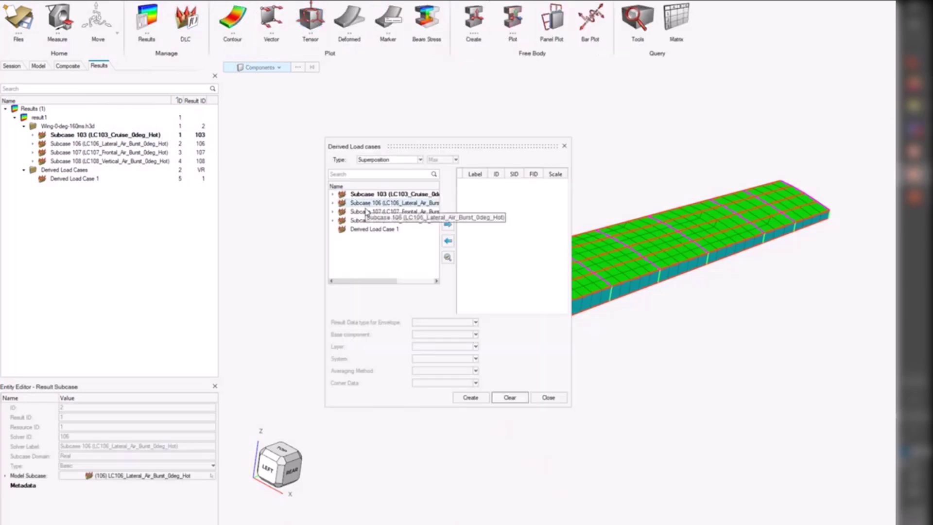
{"action": "left_click", "coordinate": [369, 212], "text": "shift"}
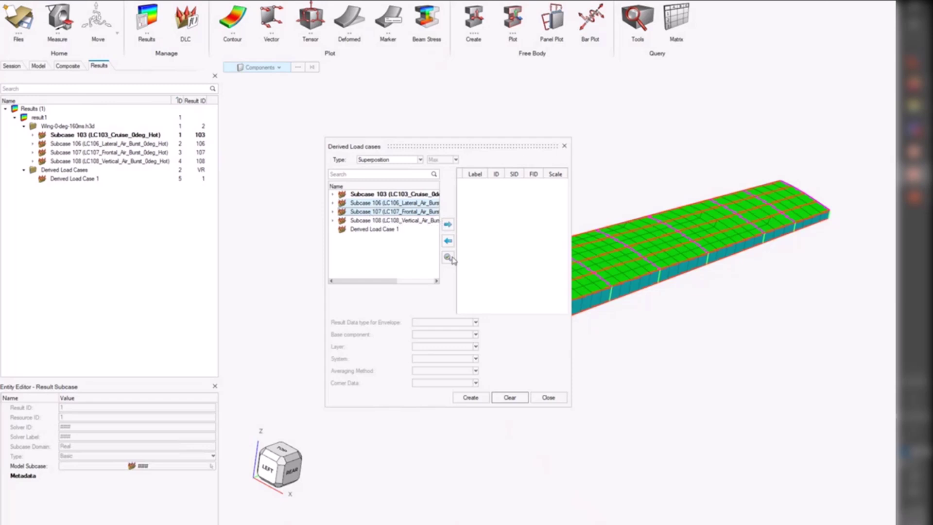
{"action": "left_click", "coordinate": [448, 226]}
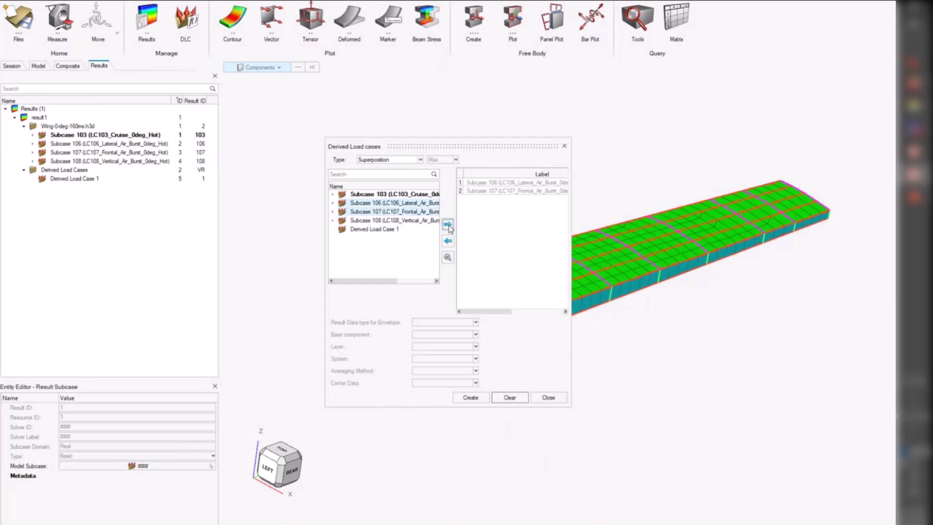
{"action": "left_click", "coordinate": [471, 400]}
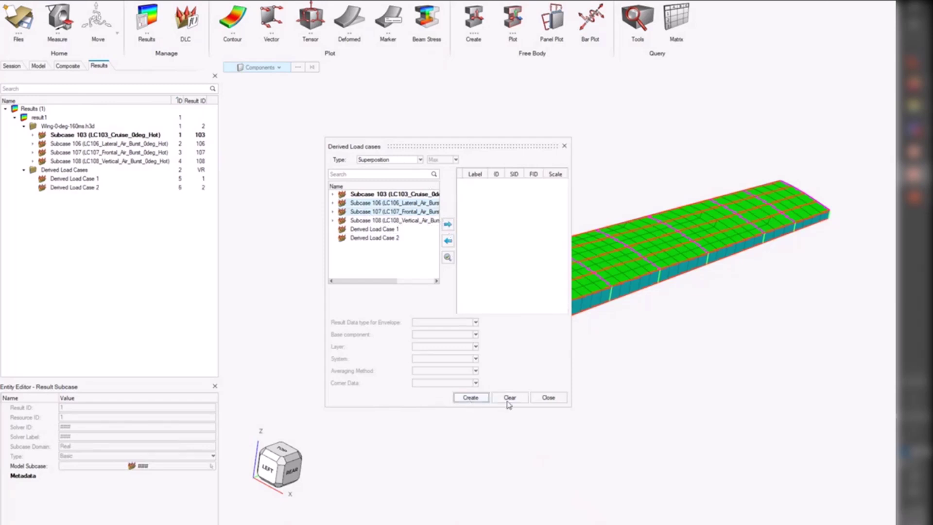
{"action": "left_click", "coordinate": [547, 398]}
{"action": "left_click", "coordinate": [85, 189]}
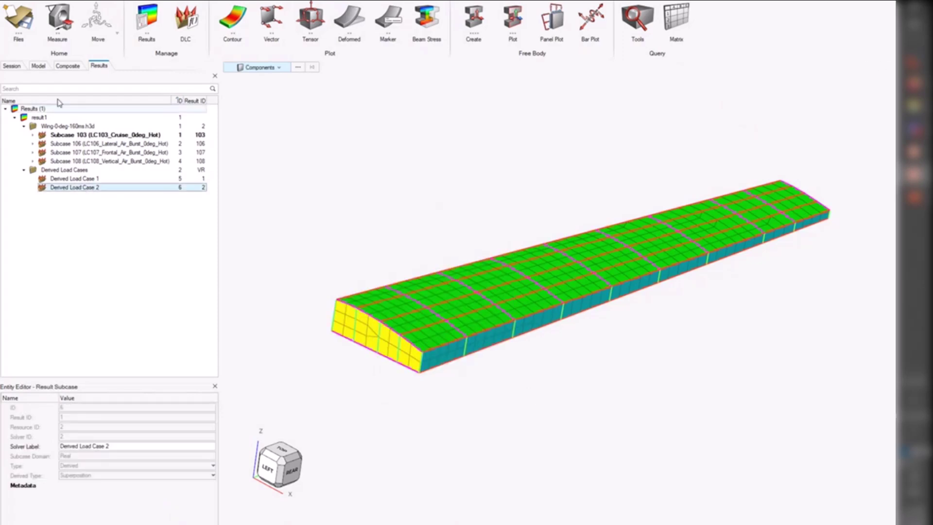
Step: Set analysis1's plate load to Subcase 103 plus Derived Load Cases 1 and 2
{"action": "left_click", "coordinate": [67, 66]}
{"action": "left_click", "coordinate": [36, 173]}
{"action": "left_click", "coordinate": [36, 173]}
{"action": "left_click", "coordinate": [42, 208]}
{"action": "left_click", "coordinate": [46, 173]}
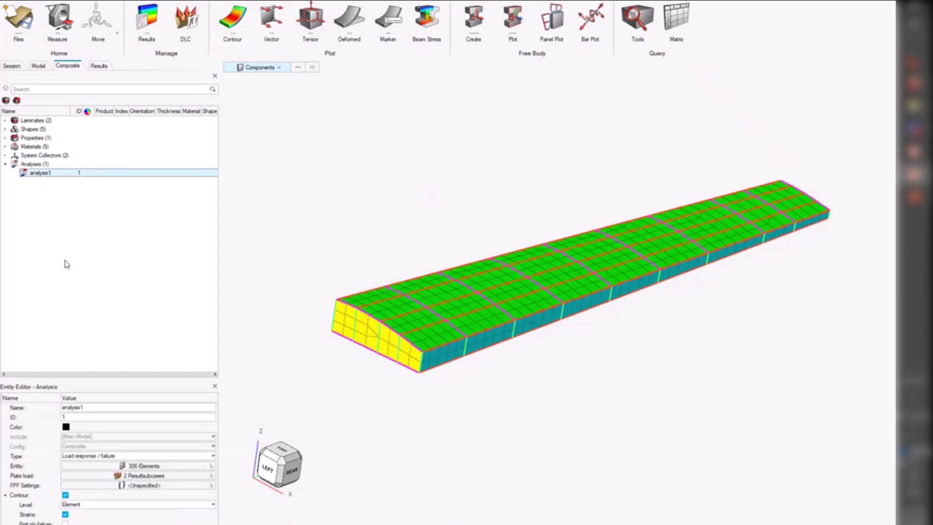
{"action": "left_click", "coordinate": [131, 478]}
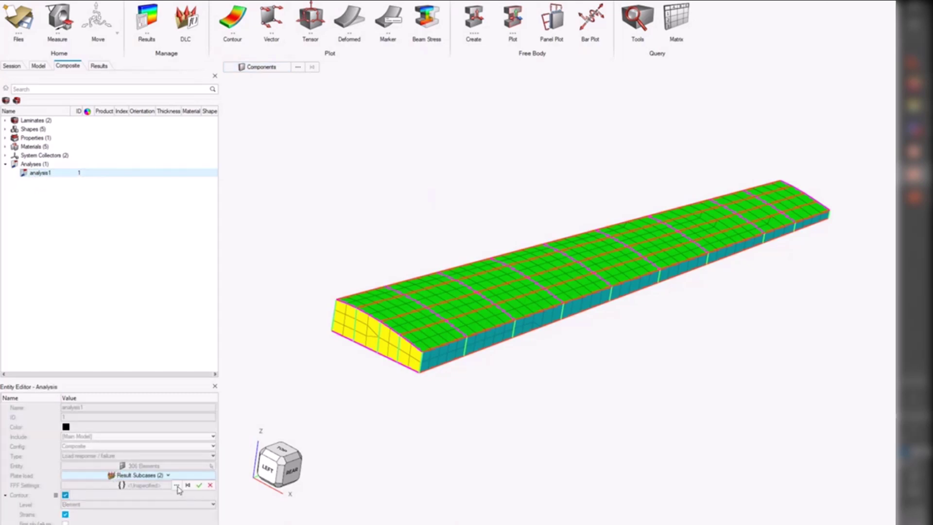
{"action": "left_click", "coordinate": [176, 485]}
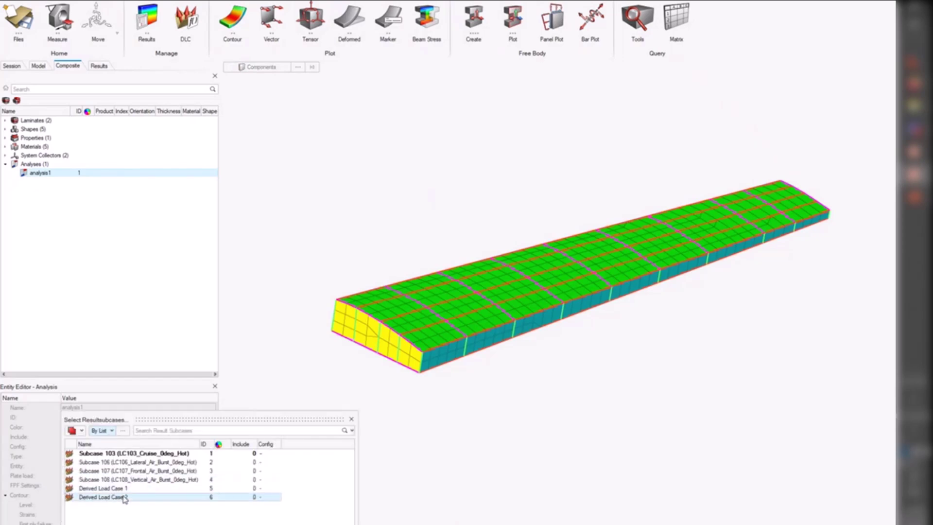
{"action": "left_click", "coordinate": [126, 488], "text": "ctrl"}
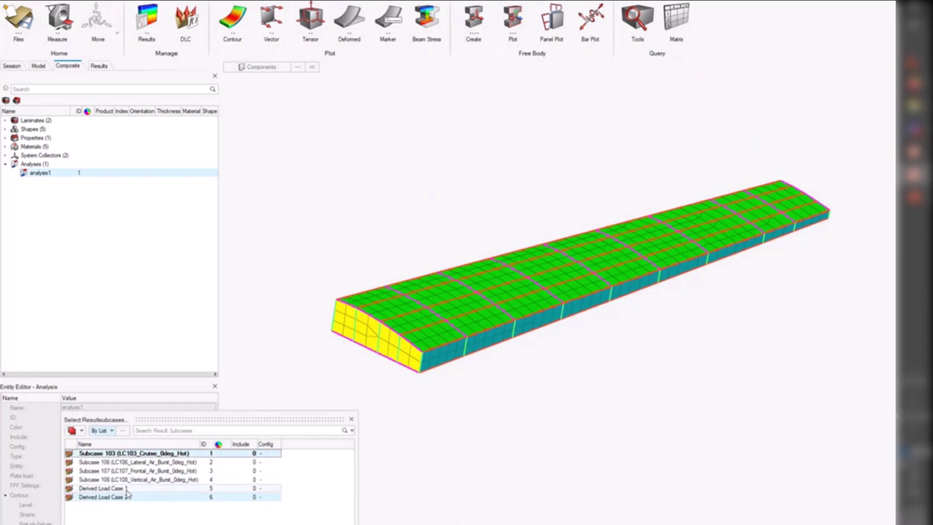
{"action": "left_click", "coordinate": [126, 488], "text": "ctrl"}
{"action": "left_click", "coordinate": [62, 511]}
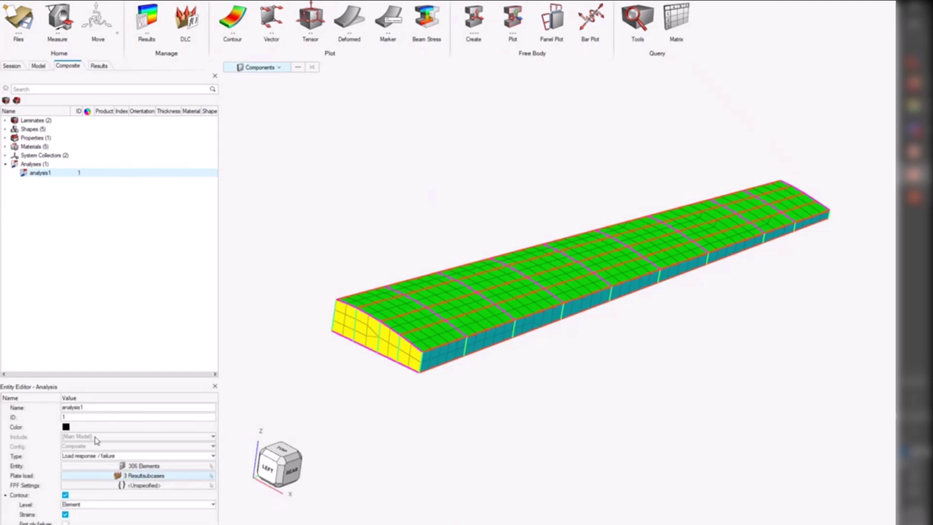
{"action": "right_click", "coordinate": [37, 175]}
{"action": "left_click", "coordinate": [50, 204]}
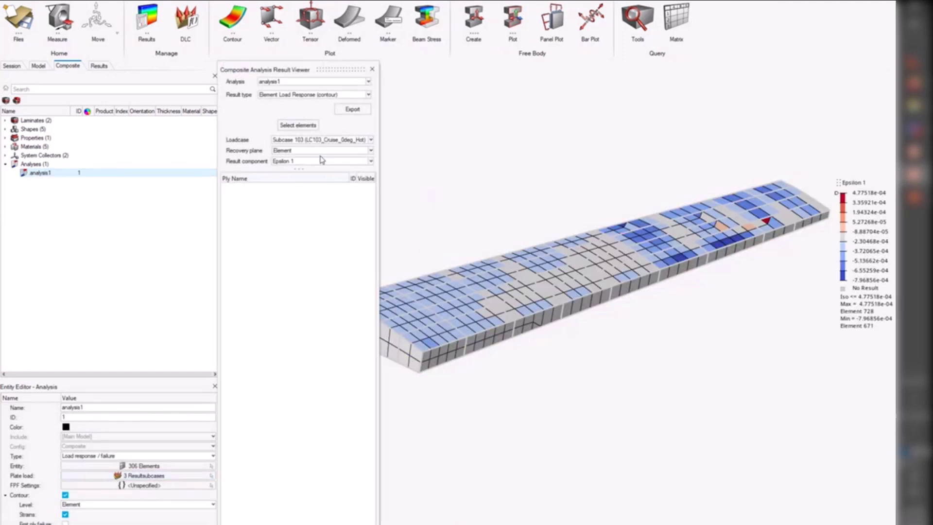
{"action": "left_click", "coordinate": [322, 140]}
{"action": "left_click", "coordinate": [320, 161]}
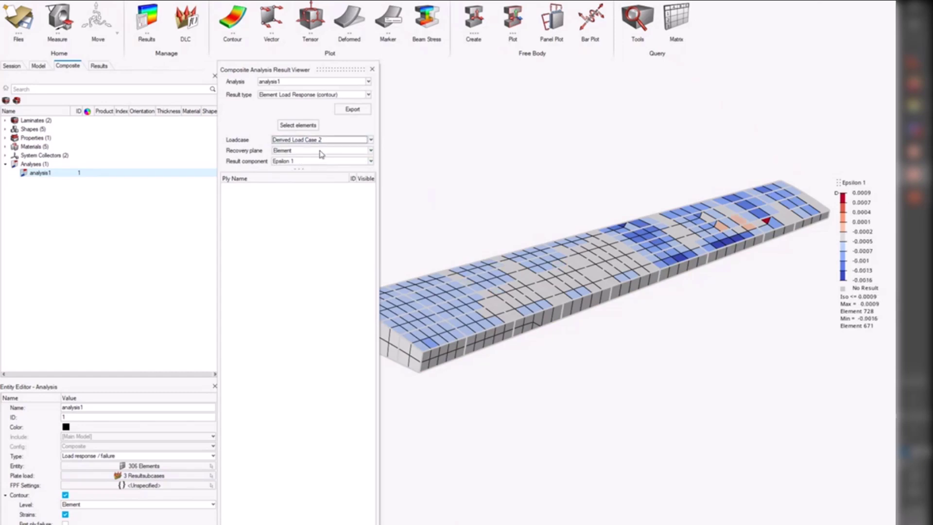
{"action": "left_click_drag", "start_coordinate": [332, 59], "coordinate": [290, 95]}
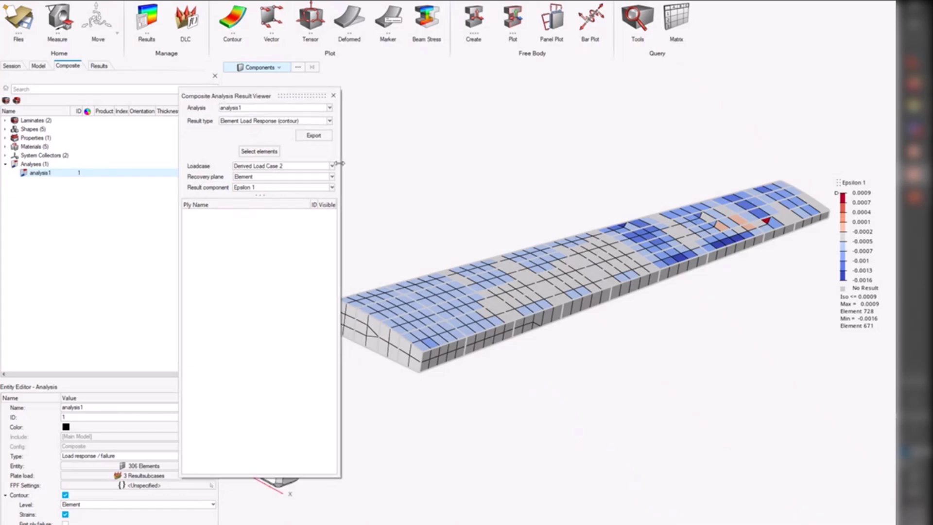
{"action": "left_click", "coordinate": [259, 151]}
{"action": "left_click", "coordinate": [385, 305]}
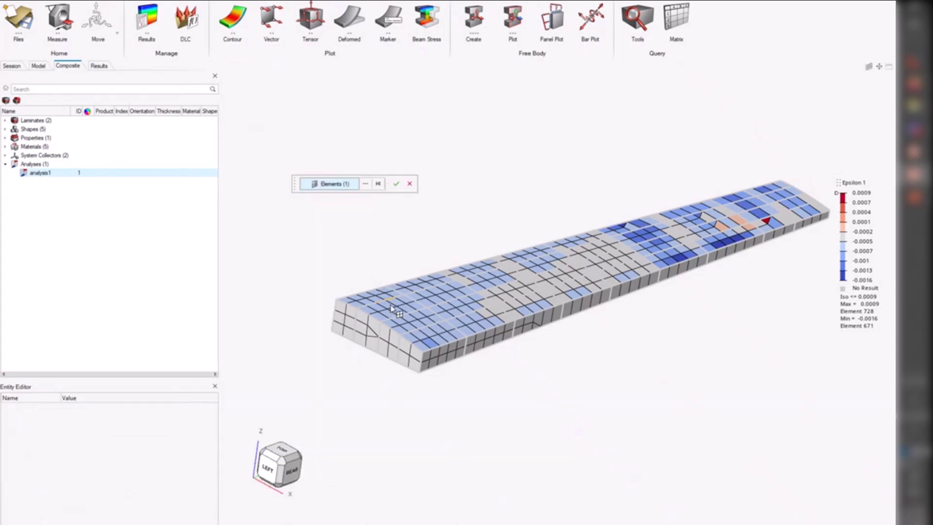
{"action": "left_click", "coordinate": [391, 305]}
{"action": "right_click", "coordinate": [392, 302]}
{"action": "left_click", "coordinate": [396, 183]}
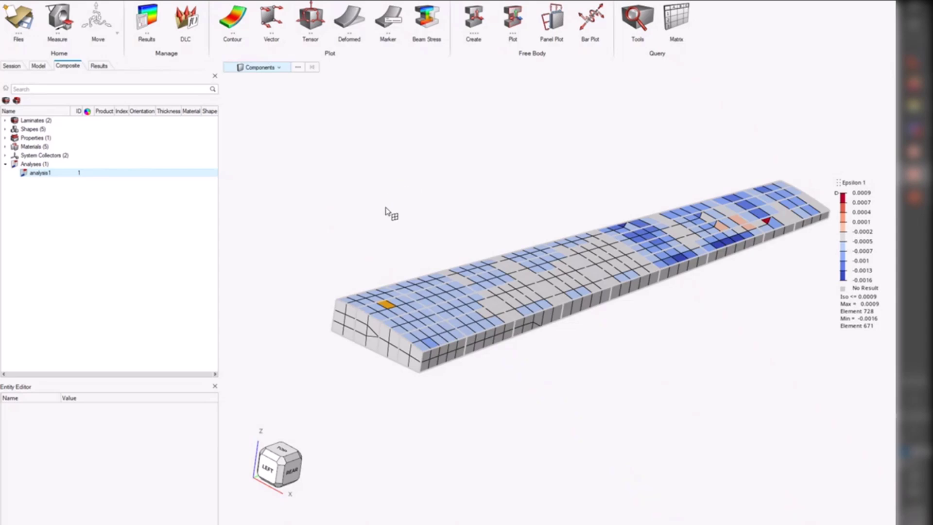
{"action": "scroll", "coordinate": [426, 337], "scroll_direction": "down", "scroll_amount": 10}
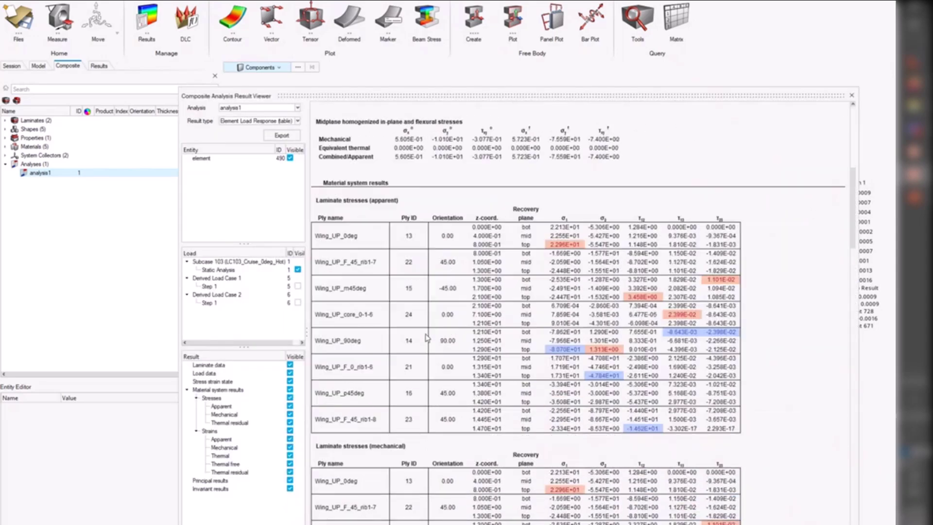
{"action": "scroll", "coordinate": [409, 322], "scroll_direction": "up", "scroll_amount": 7}
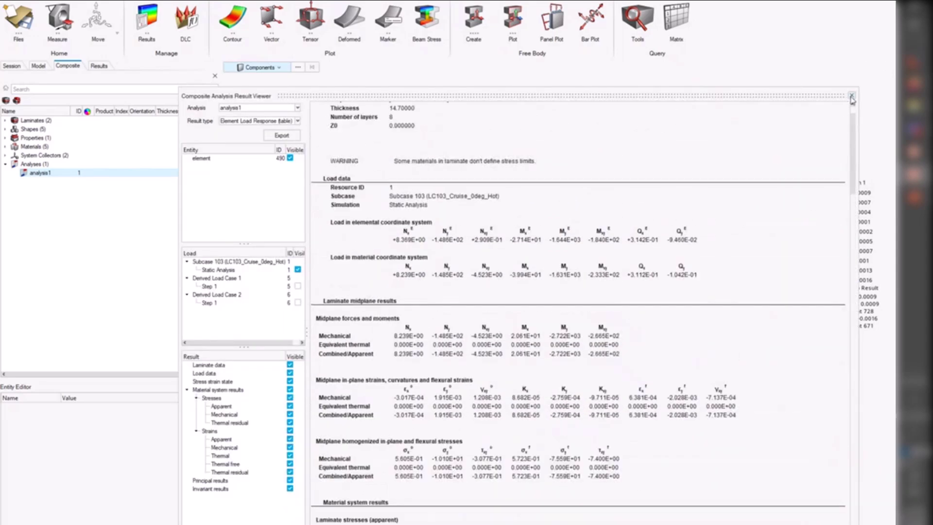
{"action": "left_click", "coordinate": [851, 98]}
Step: Return to the slide show and advance past 'Result export' to 'INJECTION MOLD MAPPING'
{"action": "mouse_move", "coordinate": [910, 197]}
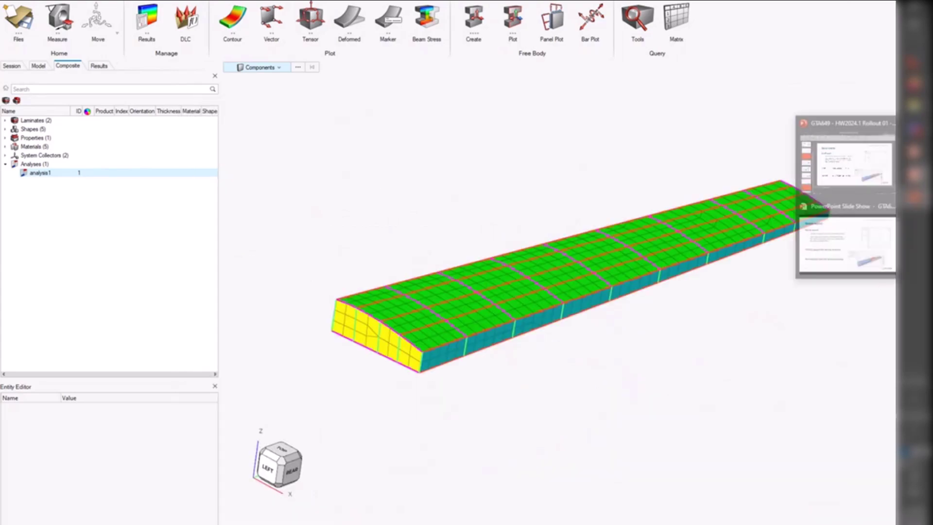
{"action": "left_click", "coordinate": [855, 235]}
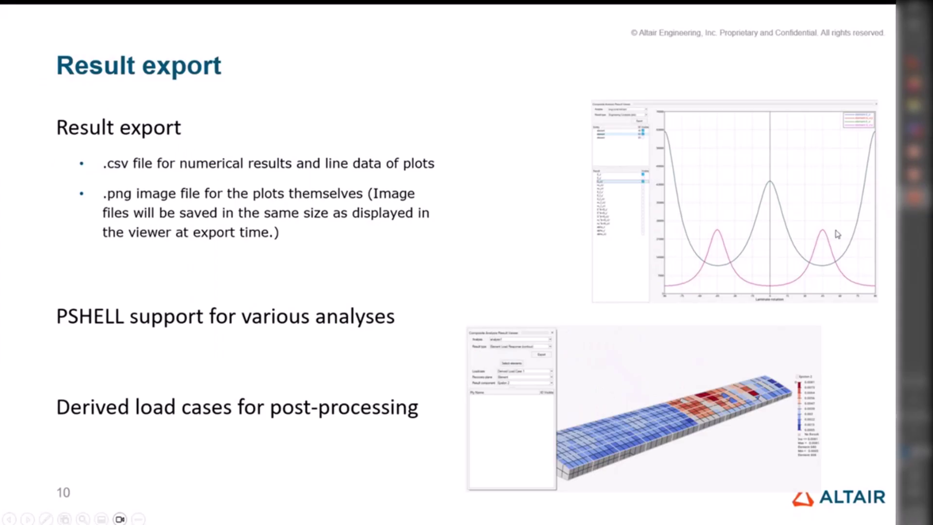
{"action": "left_click", "coordinate": [360, 282]}
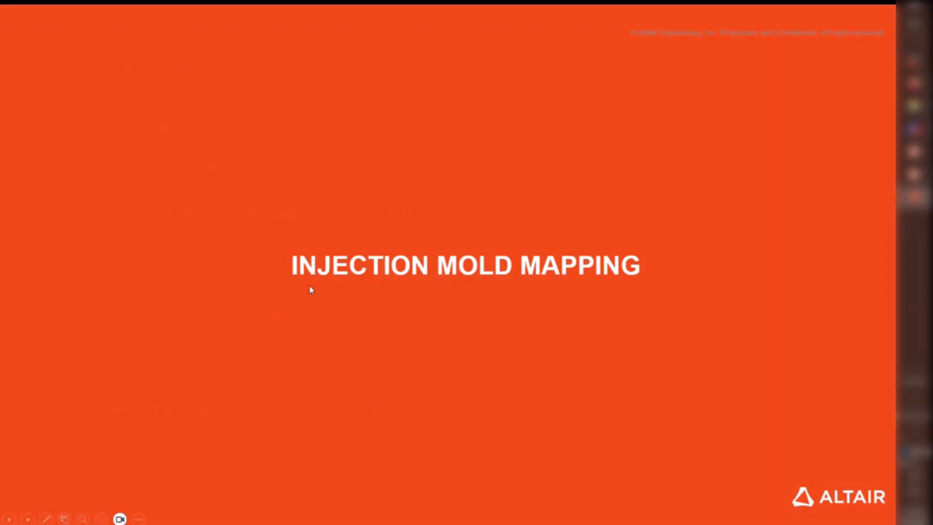